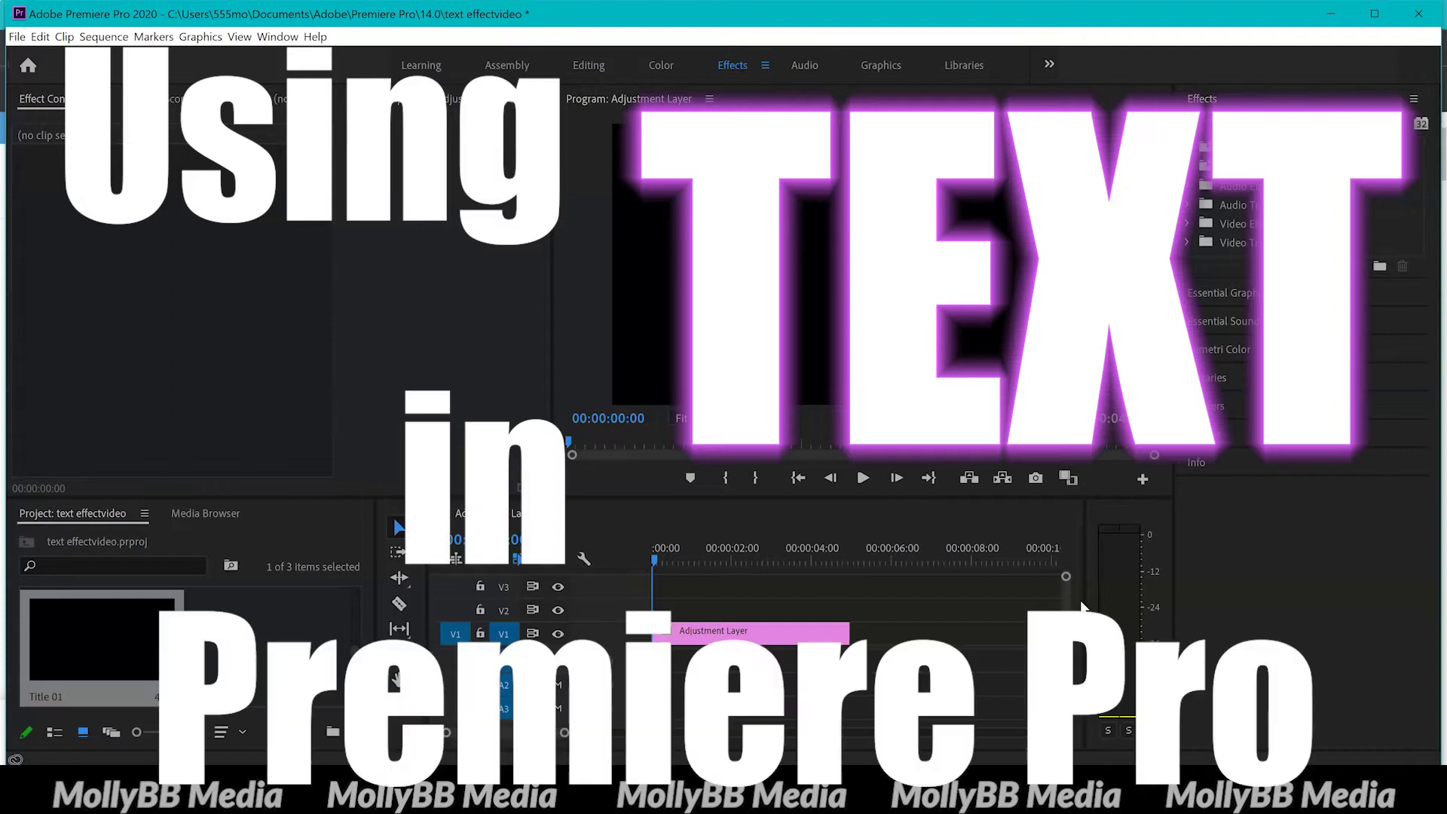
# Try a test text graphic in the program preview, then remove it from the sequence.
pyautogui.click(976, 633)
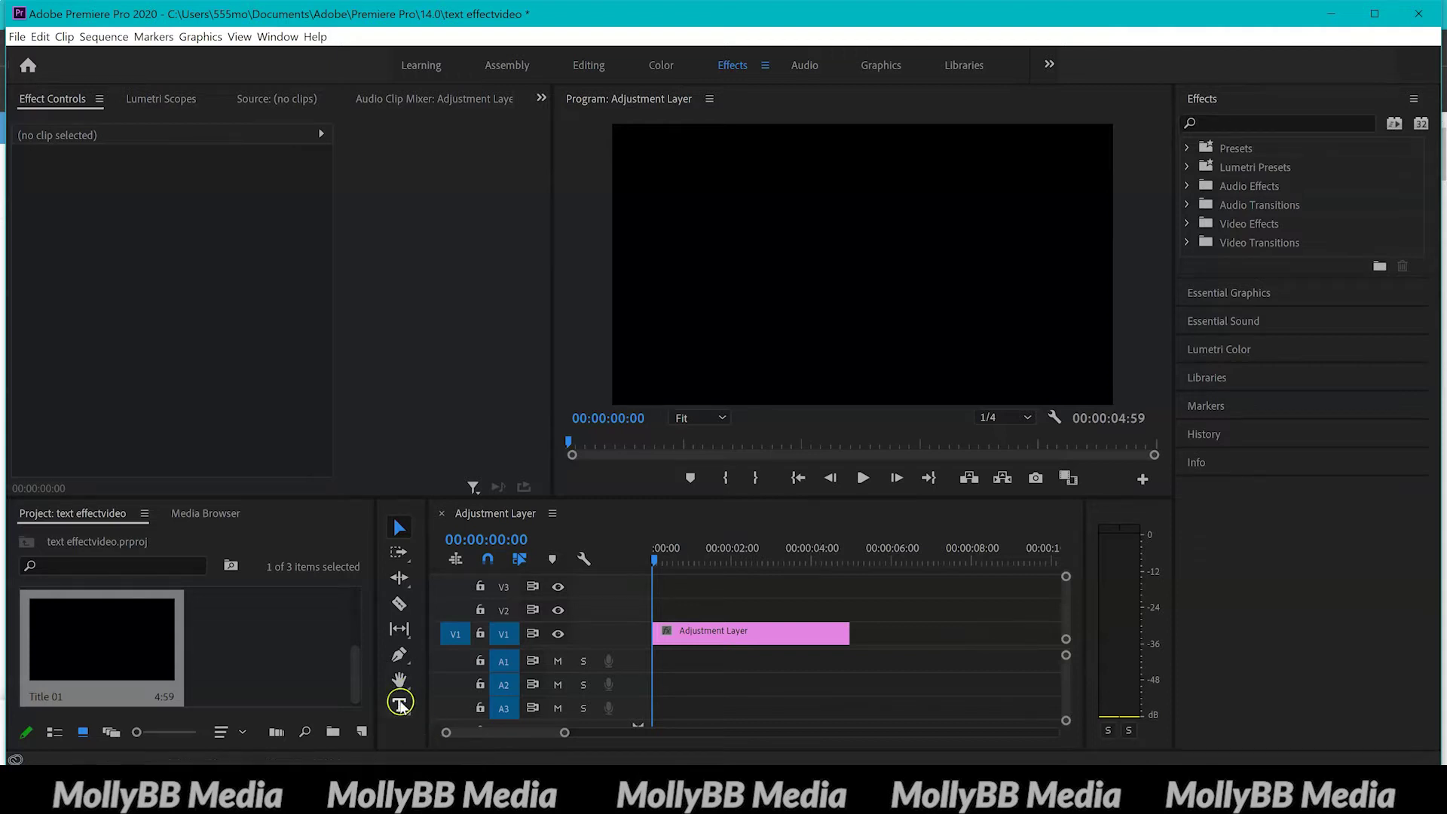
pyautogui.click(395, 708)
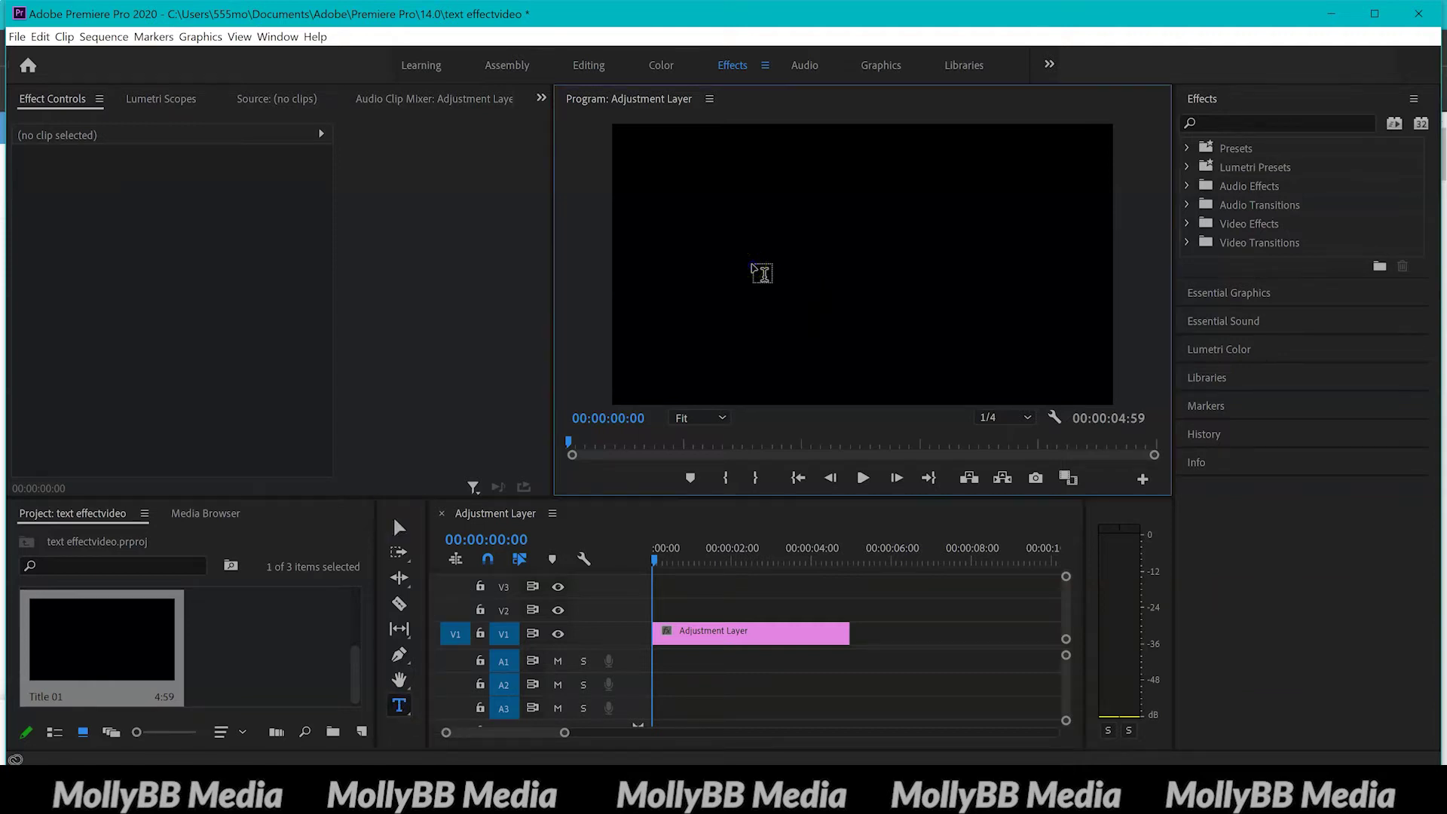
pyautogui.click(754, 270)
pyautogui.click(755, 270)
pyautogui.write('ghgkdfj')
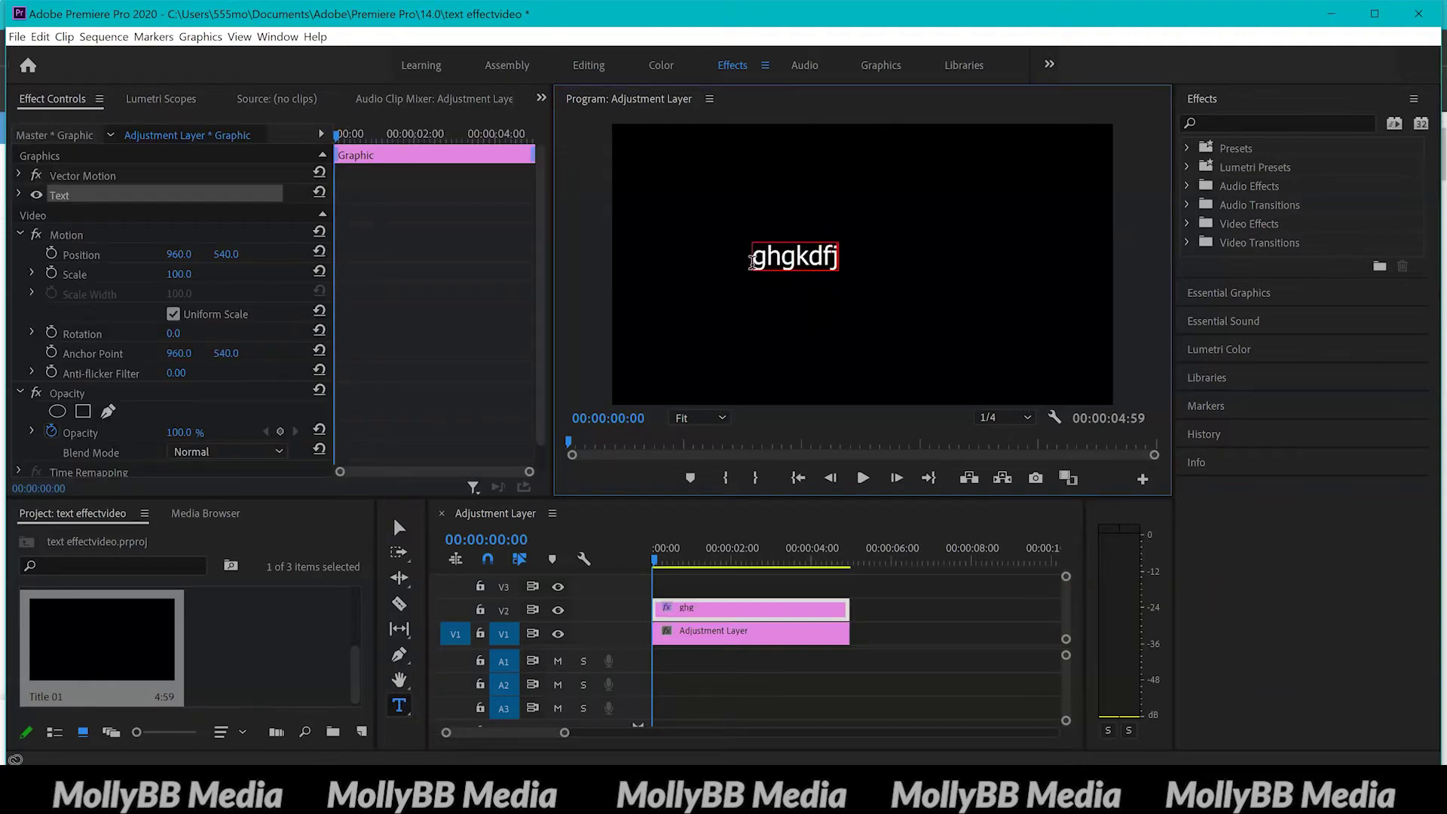
pyautogui.press('BackSpace')
pyautogui.press('BackSpace')
pyautogui.press('BackSpace')
pyautogui.press('BackSpace')
pyautogui.press('BackSpace')
pyautogui.press('BackSpace')
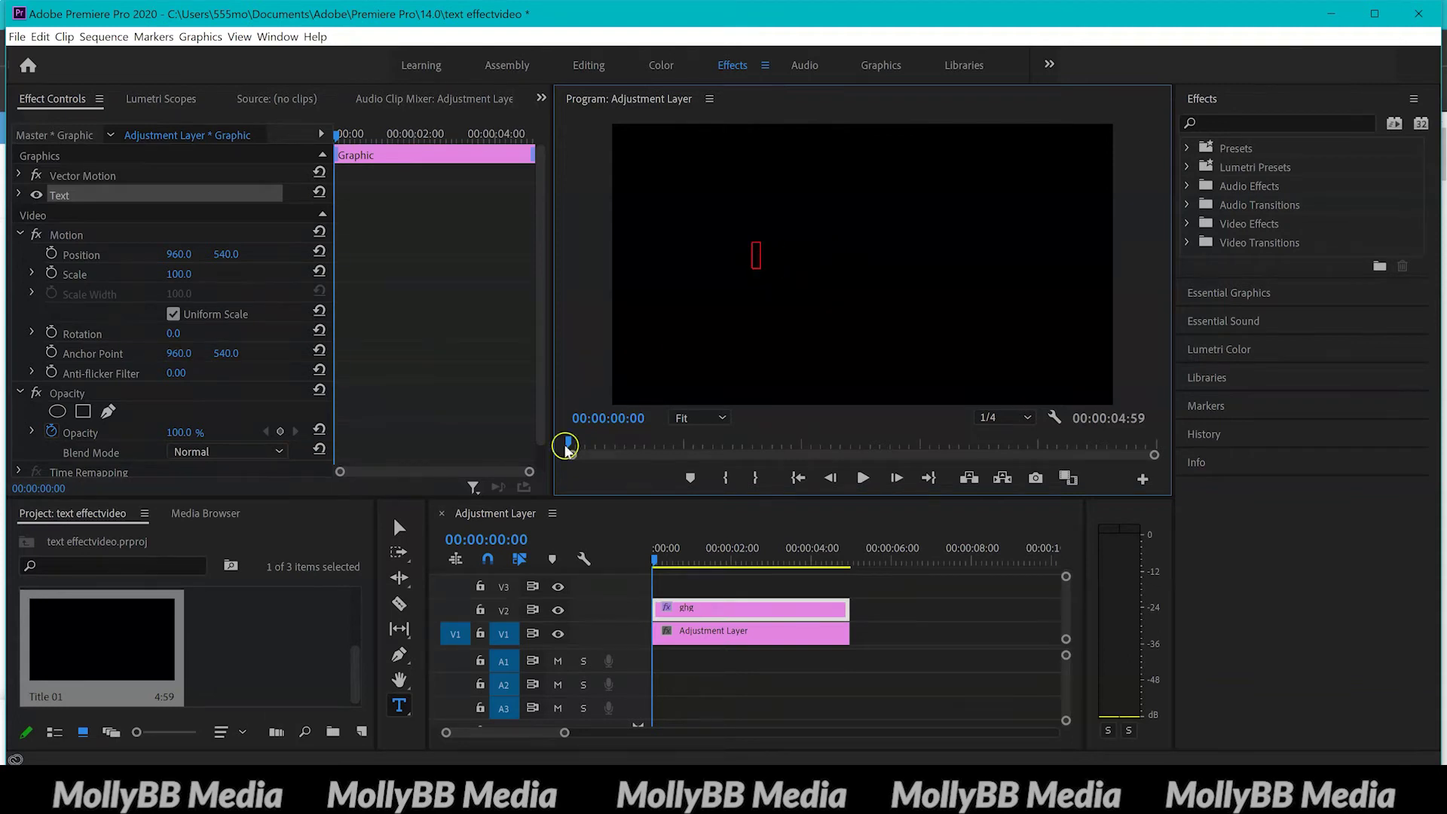
pyautogui.press('Escape')
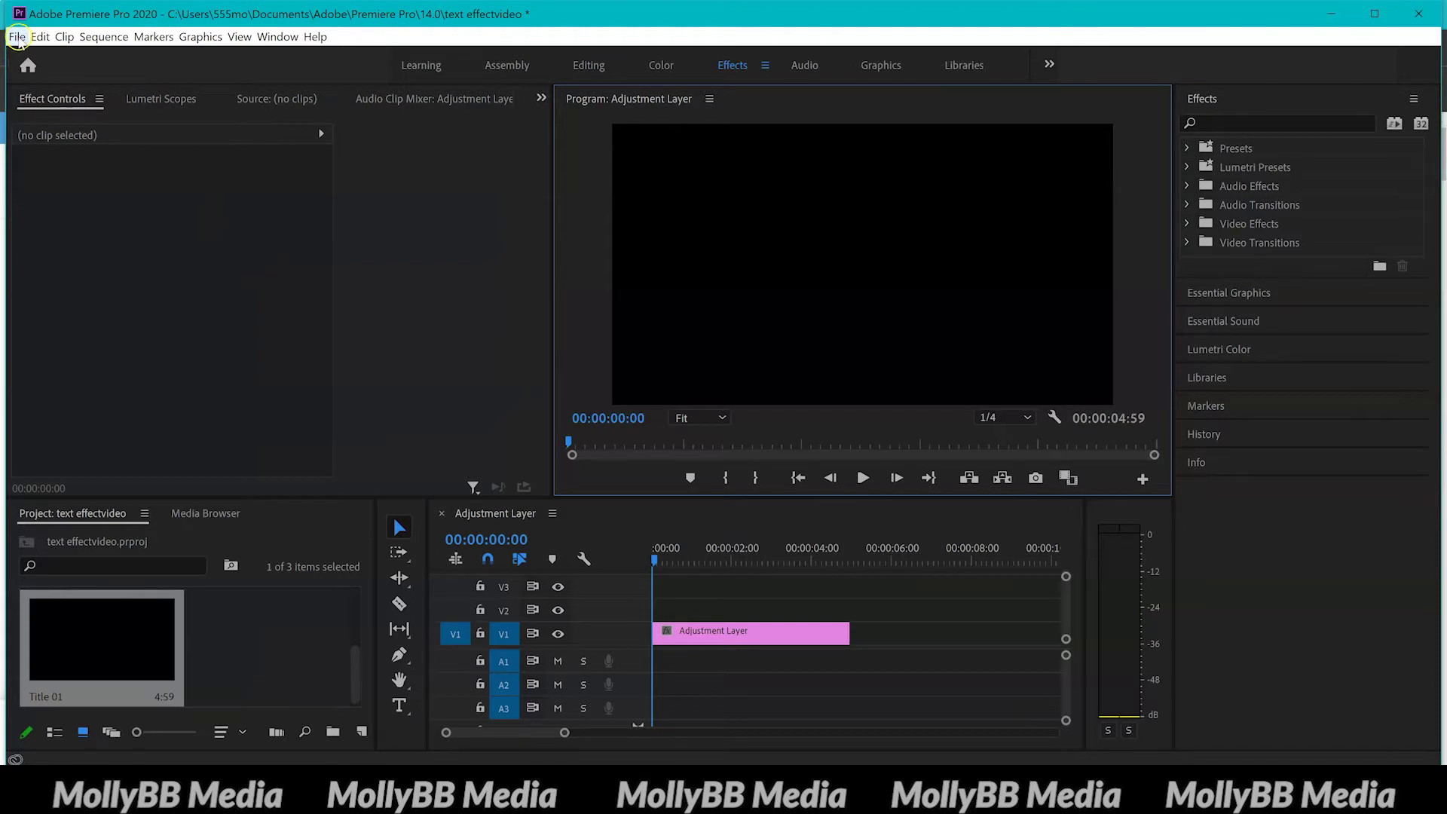
# Create a new legacy title, Title 02, with the default 1920×1080 settings.
pyautogui.click(15, 38)
pyautogui.moveTo(158, 57)
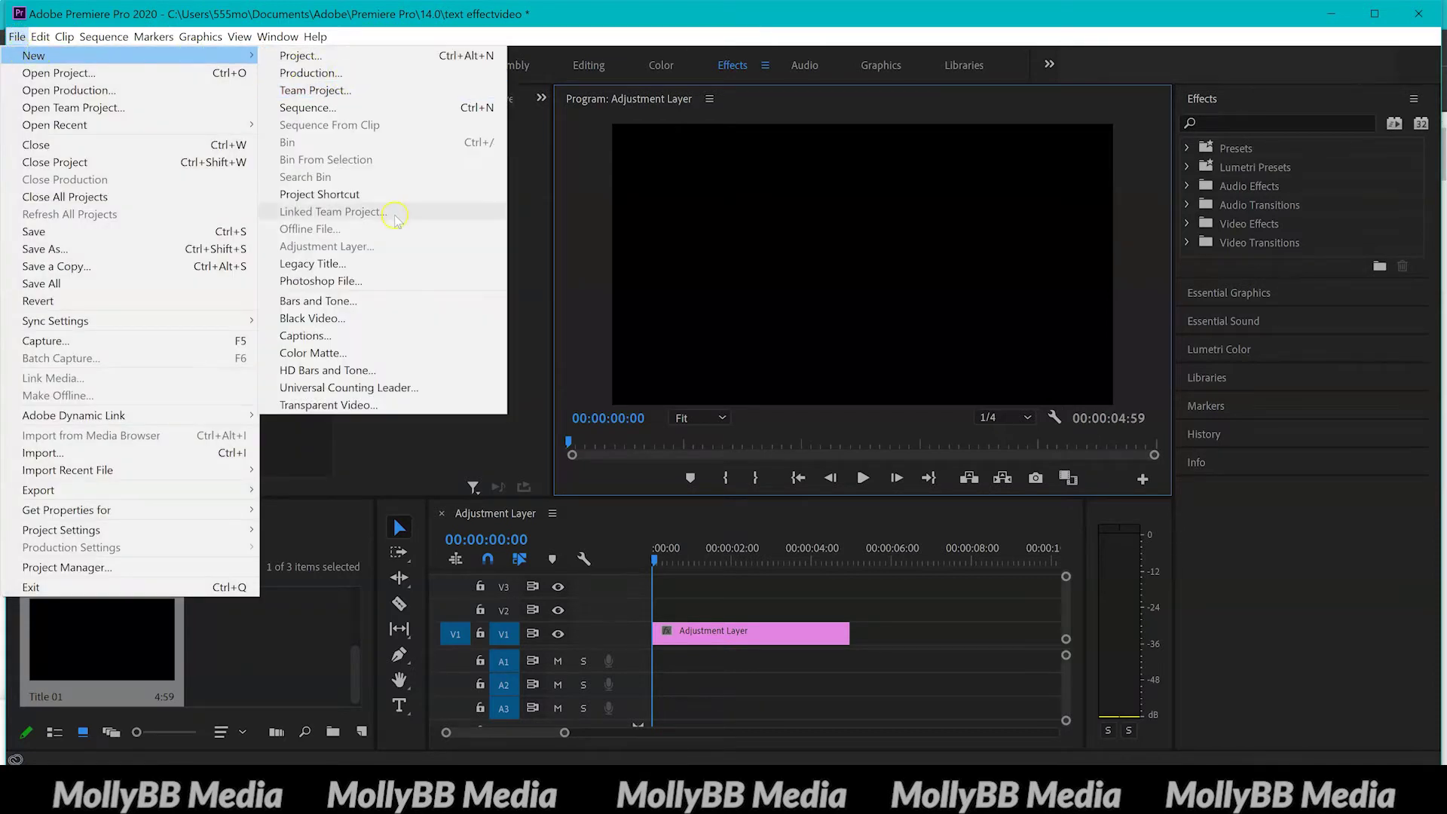
pyautogui.click(361, 266)
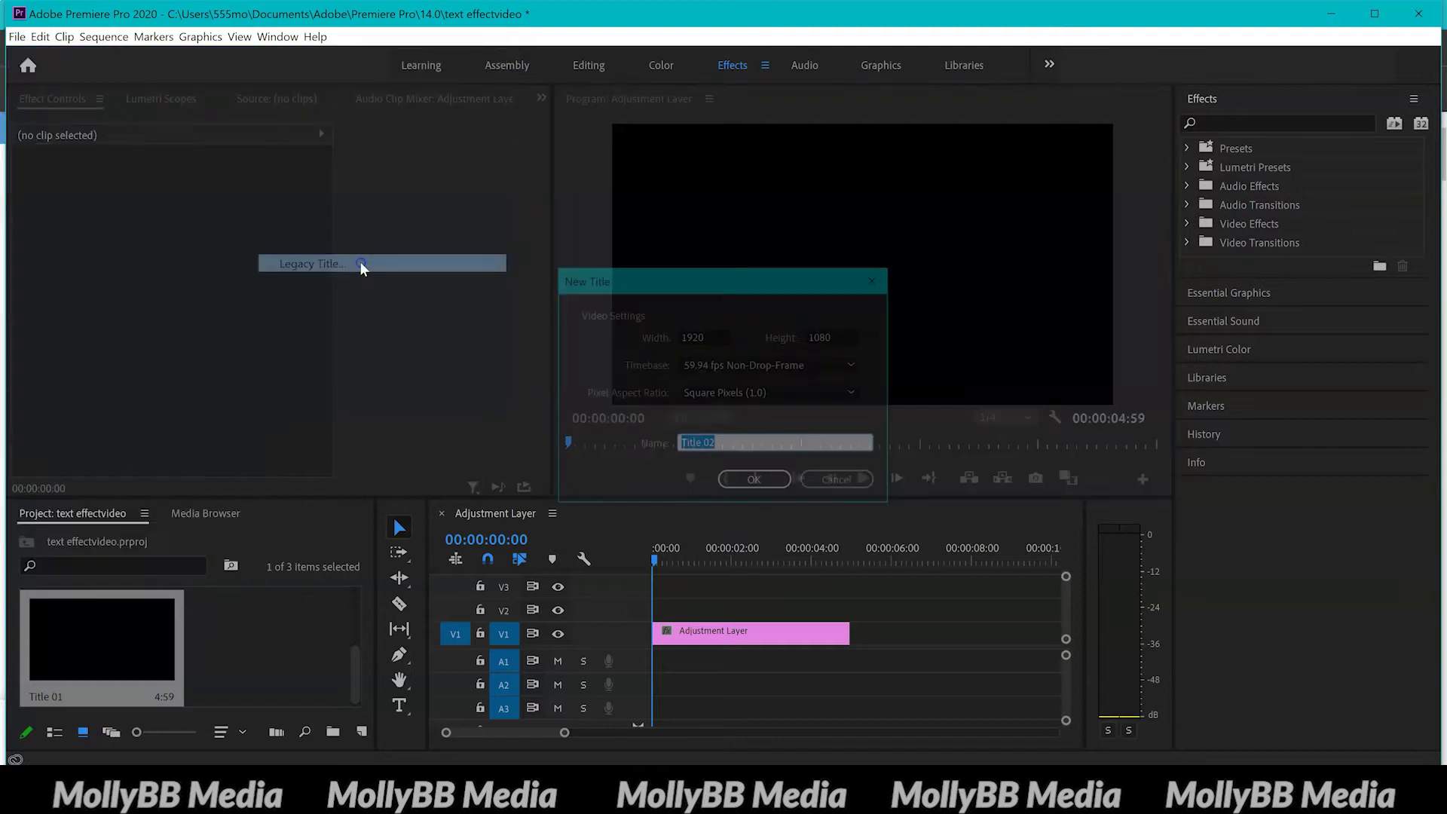
pyautogui.click(744, 486)
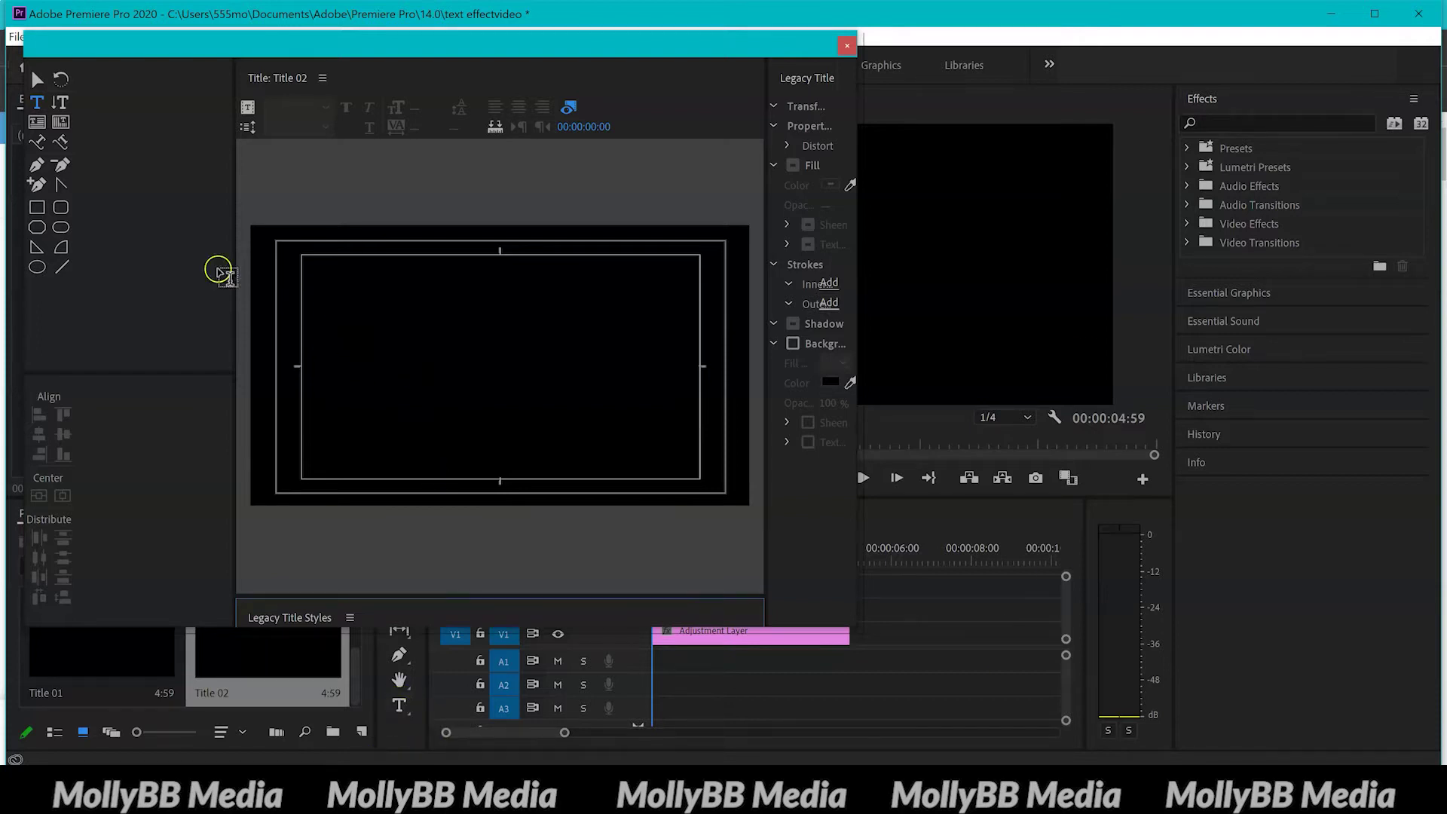
# Type 'YouTube' on the Title 02 canvas with the Type tool and select the text.
pyautogui.click(45, 106)
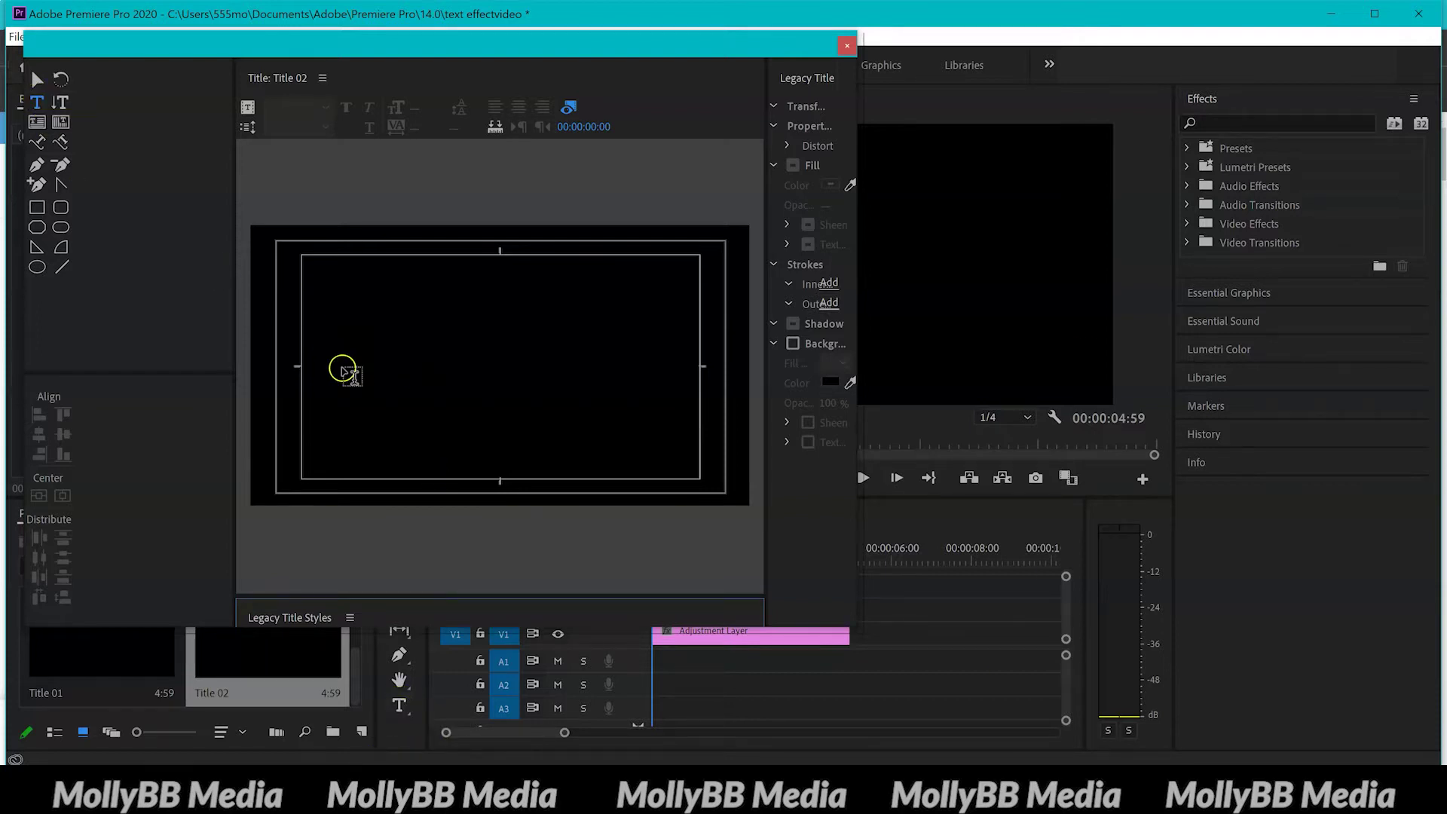
pyautogui.click(378, 341)
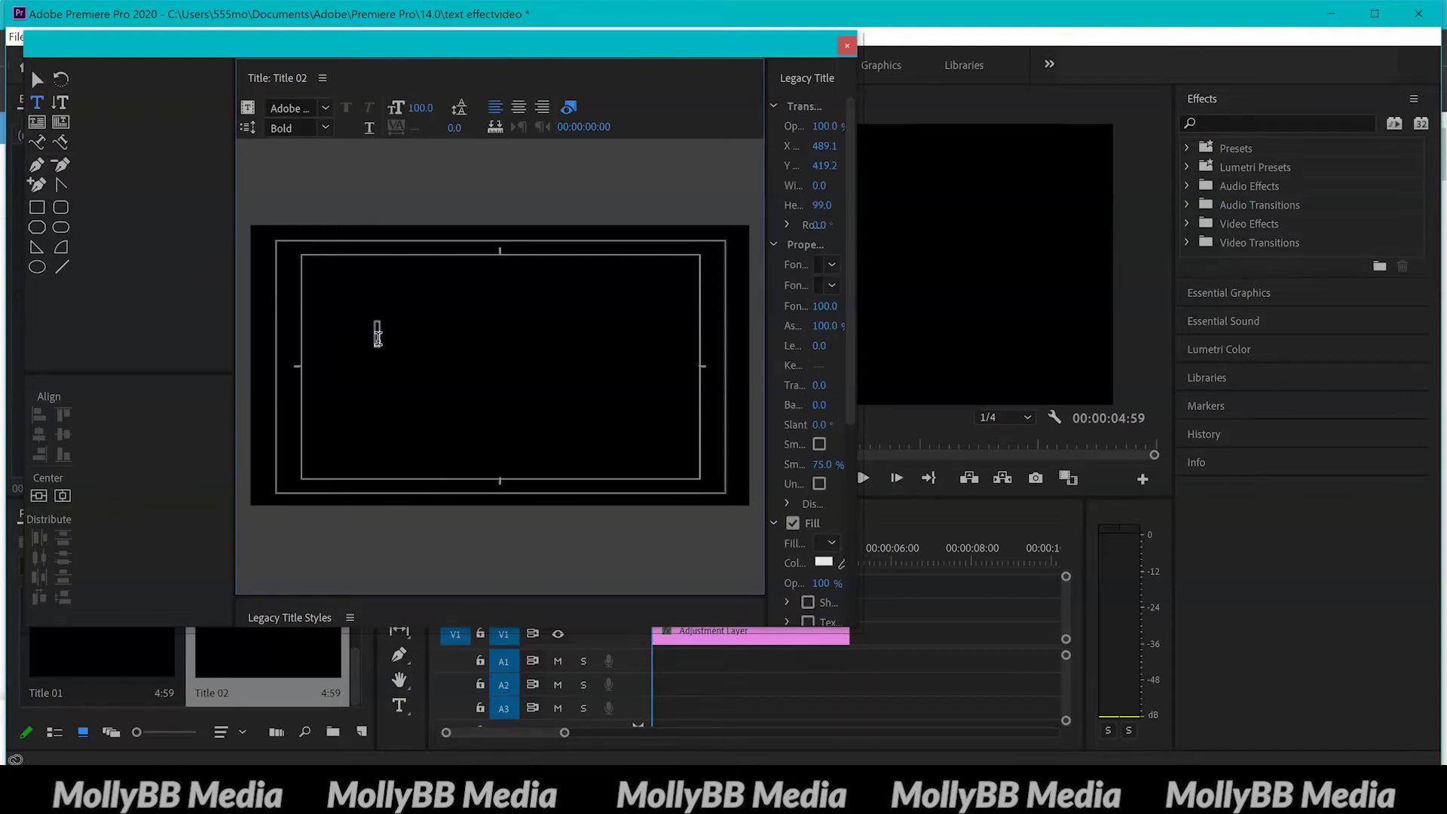
pyautogui.write('Yo ')
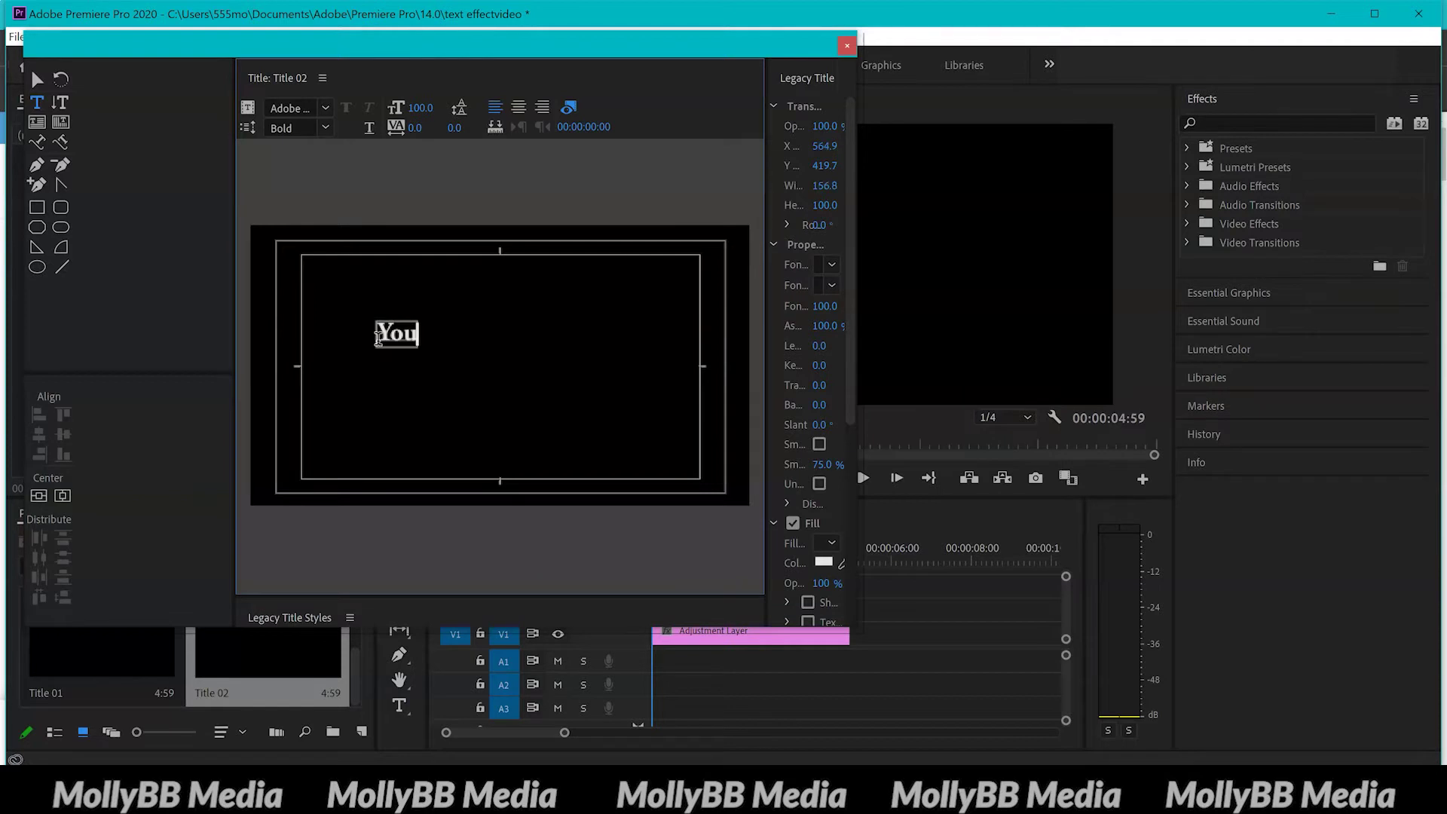
pyautogui.write('Tube')
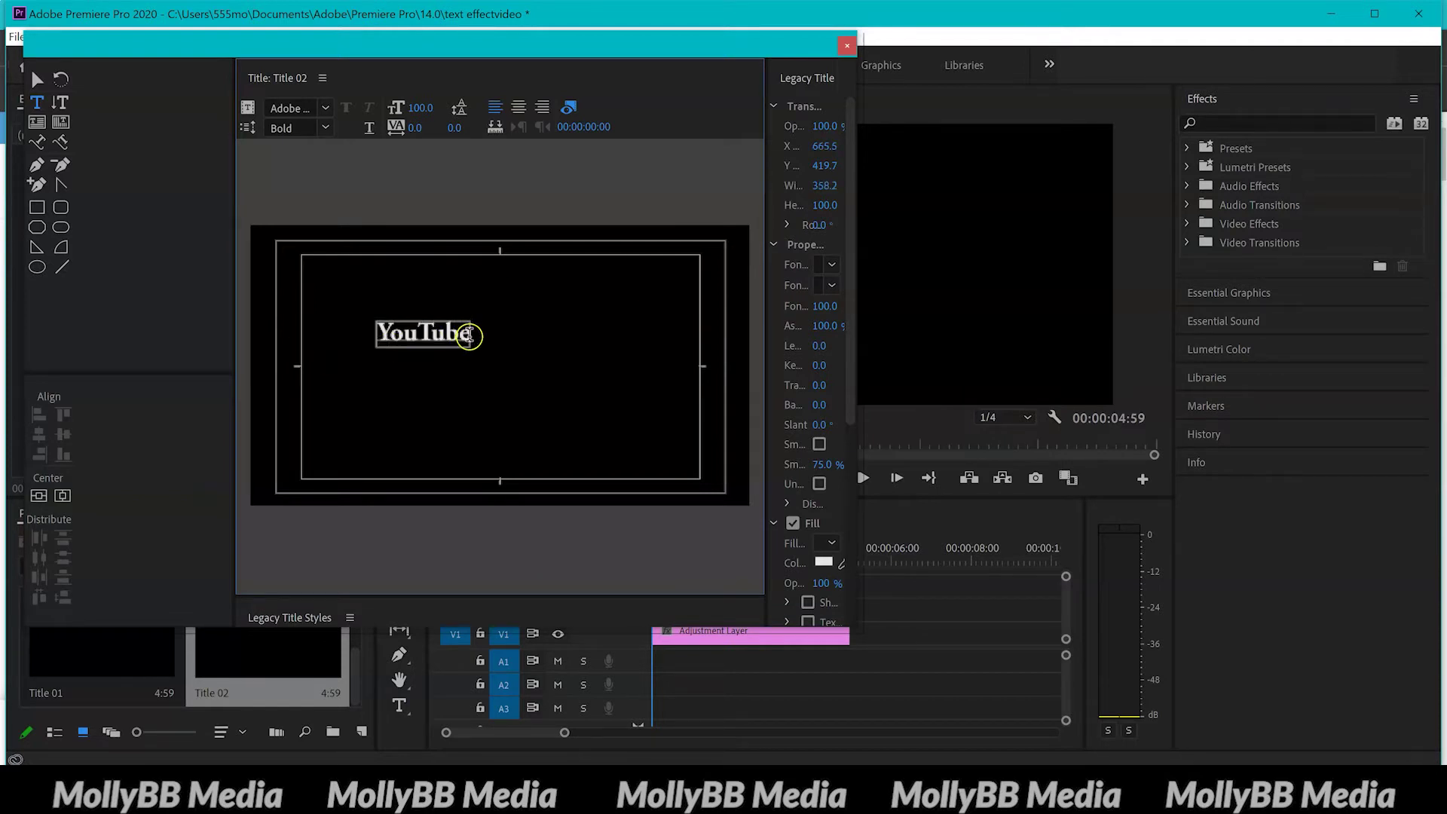
pyautogui.moveTo(467, 334); pyautogui.dragTo(369, 324)
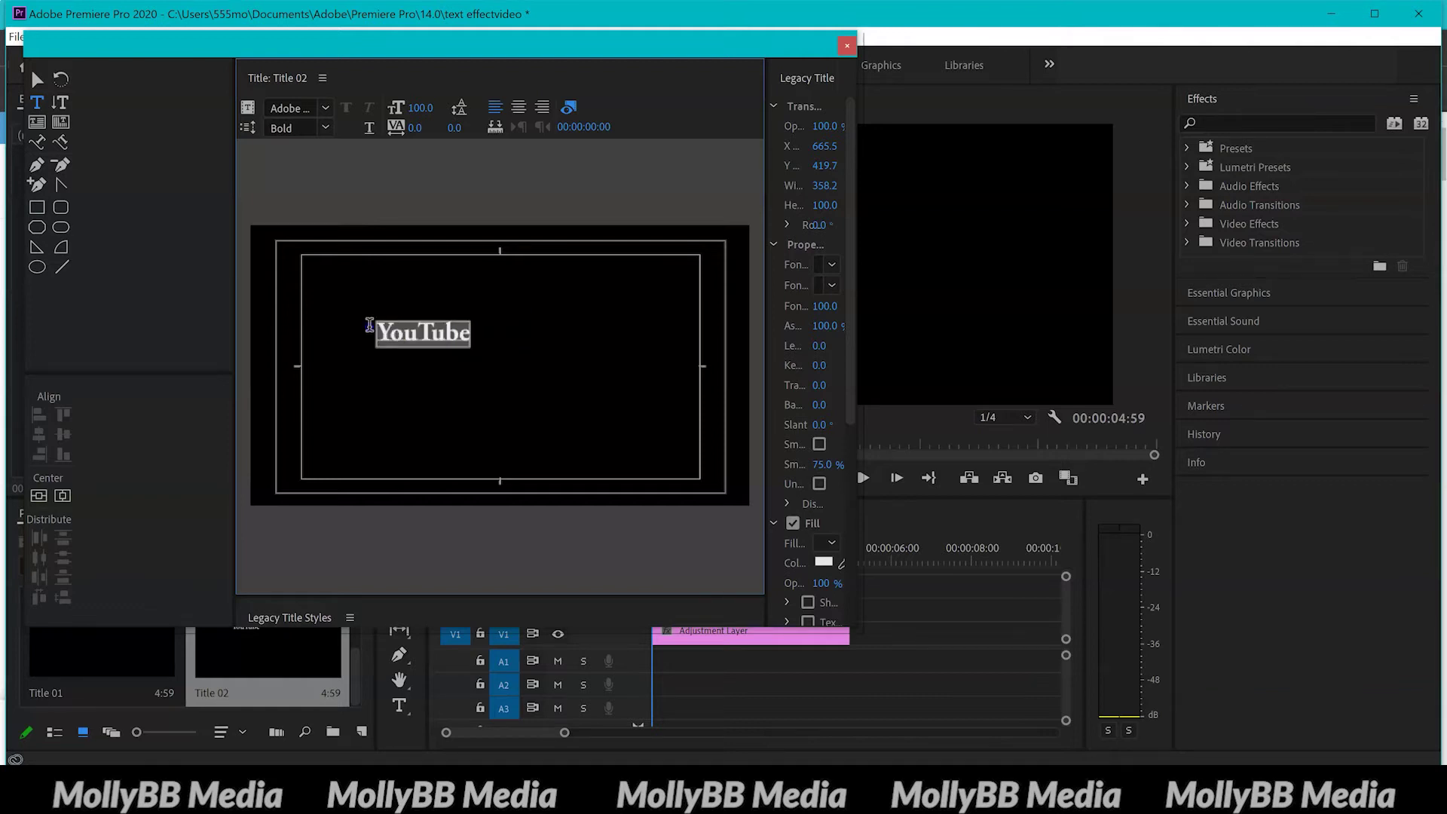
pyautogui.click(474, 332)
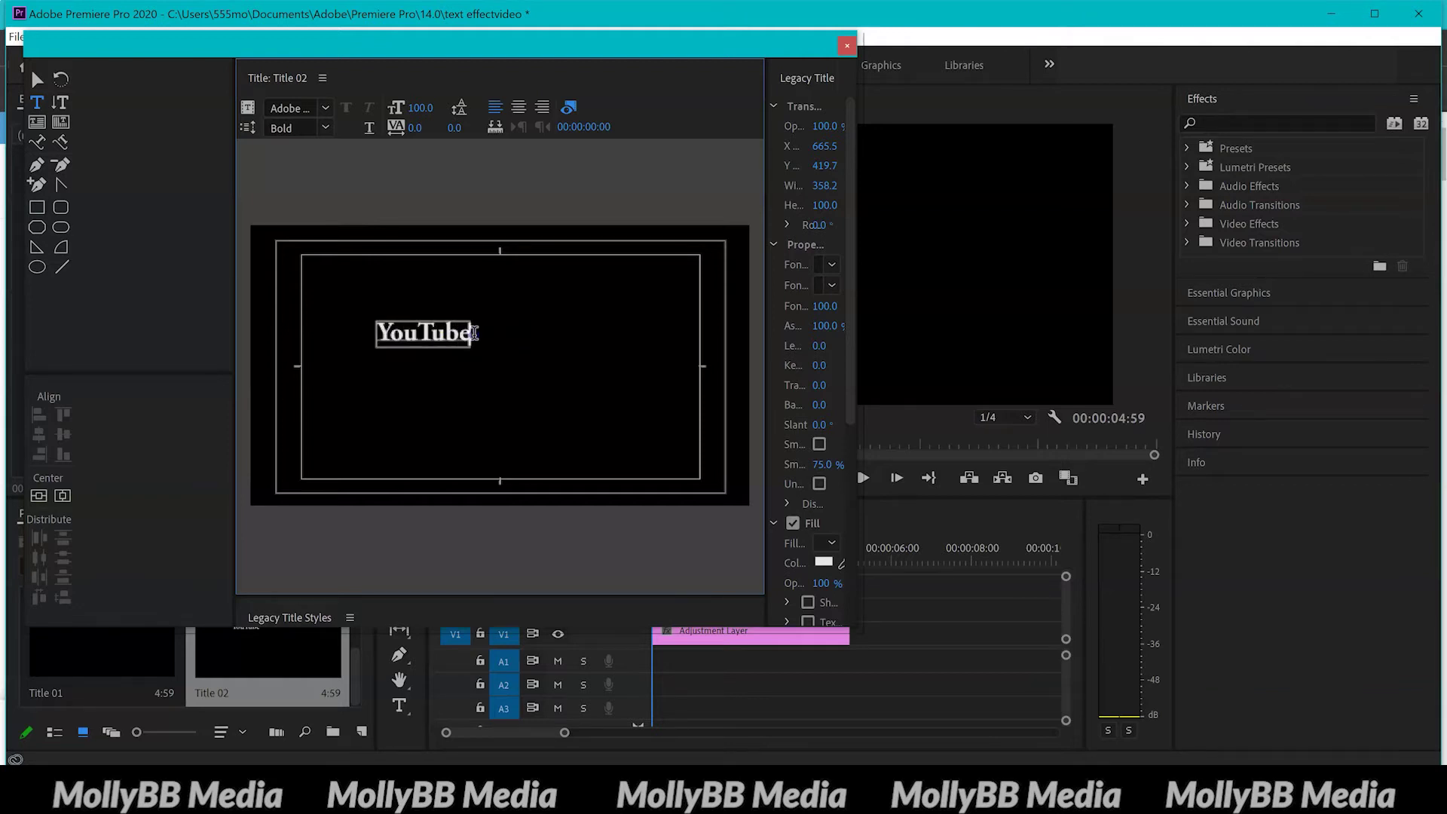
pyautogui.moveTo(467, 334); pyautogui.dragTo(351, 330)
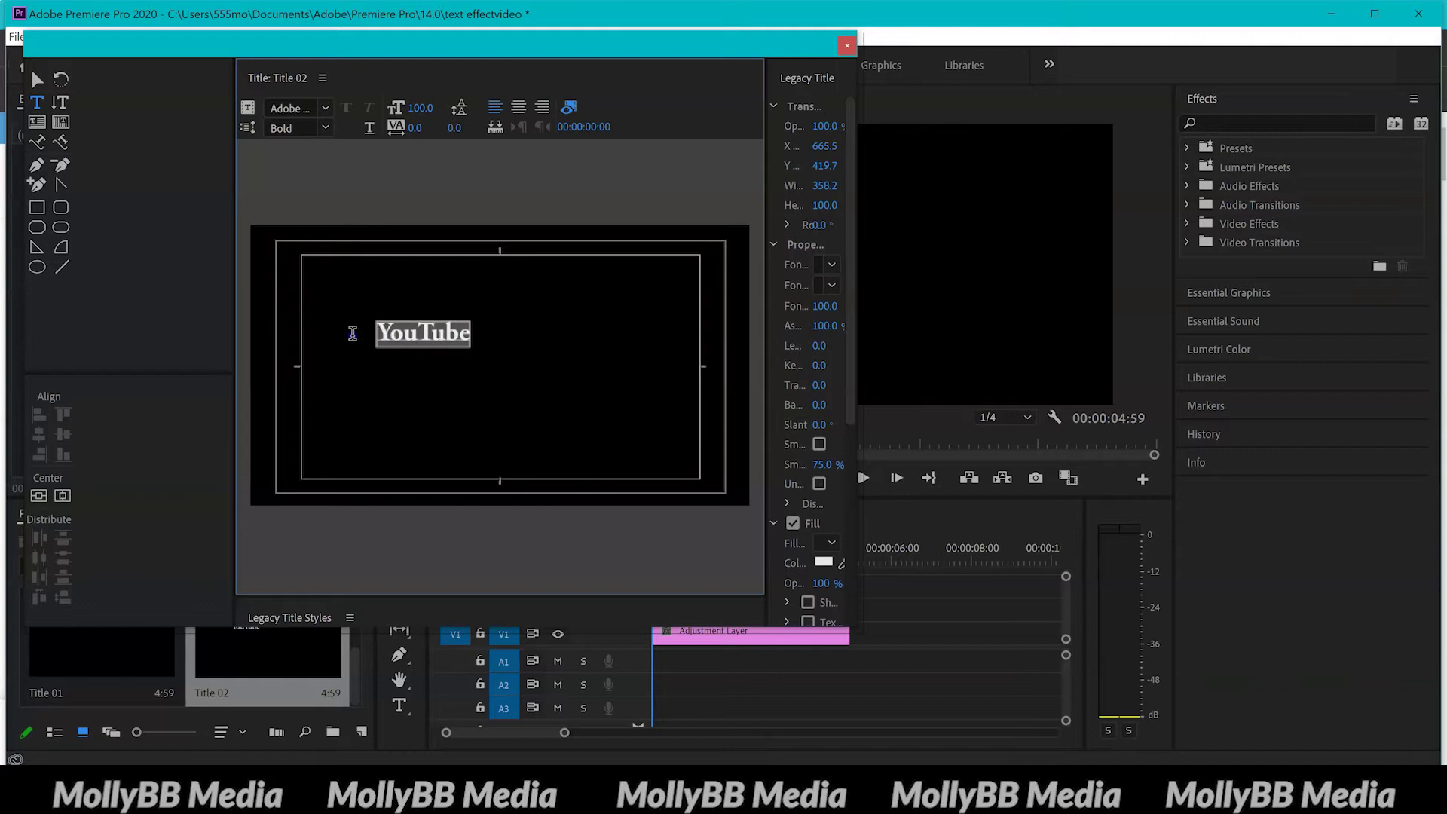
# Change the YouTube text font to Azo Sans Black at size 300.
pyautogui.click(326, 107)
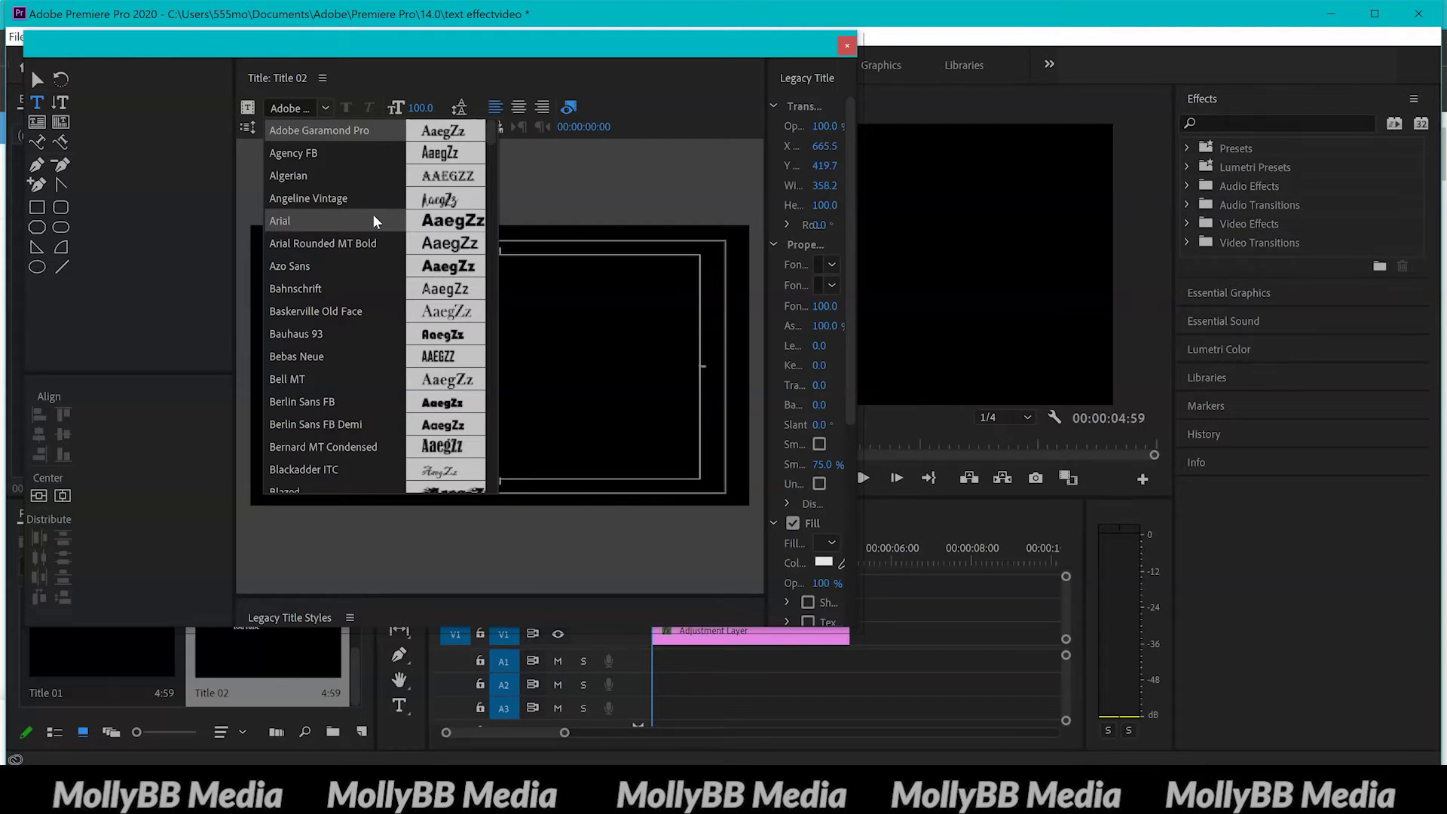
pyautogui.click(364, 264)
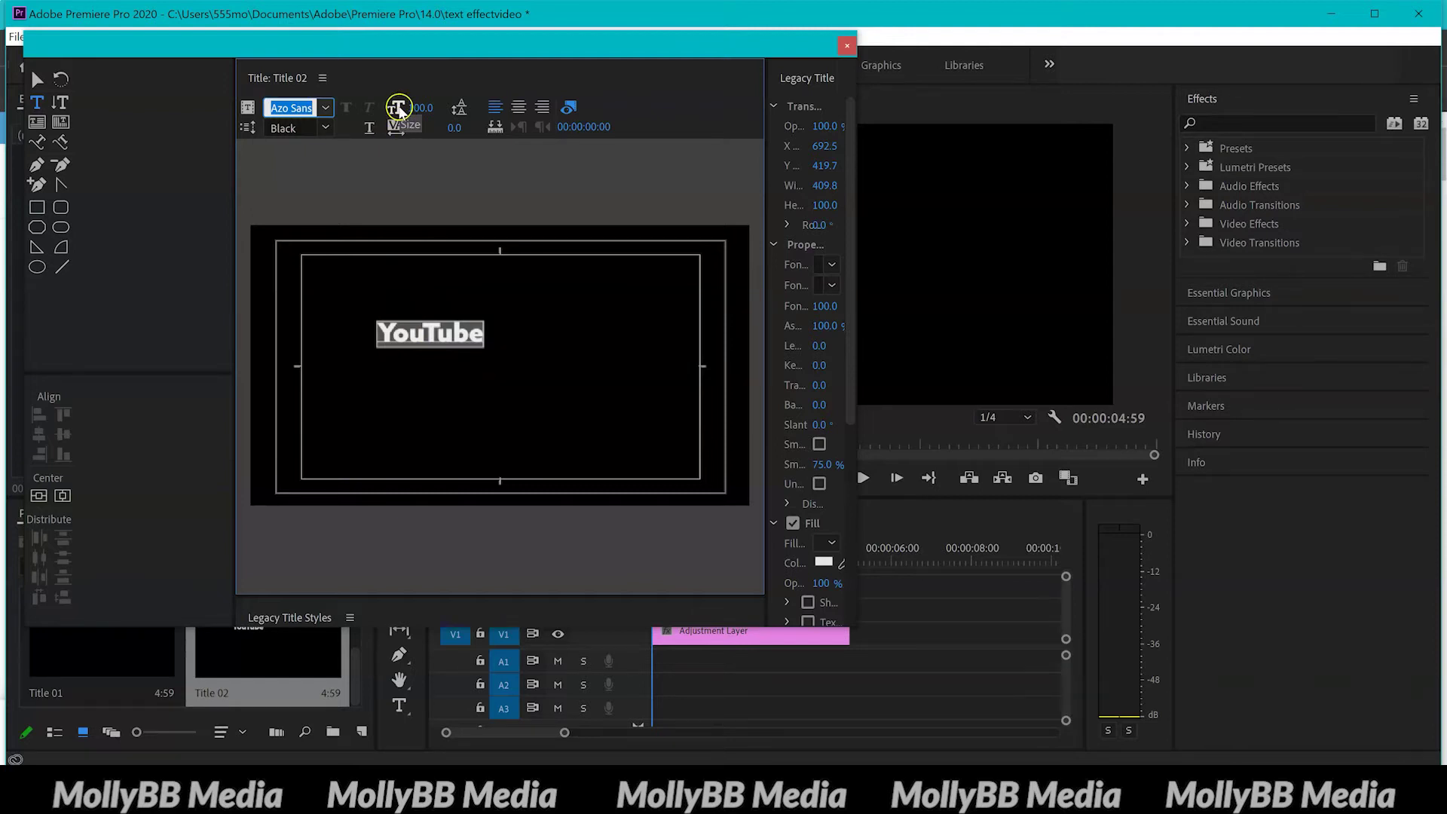
pyautogui.moveTo(415, 111); pyautogui.dragTo(455, 79)
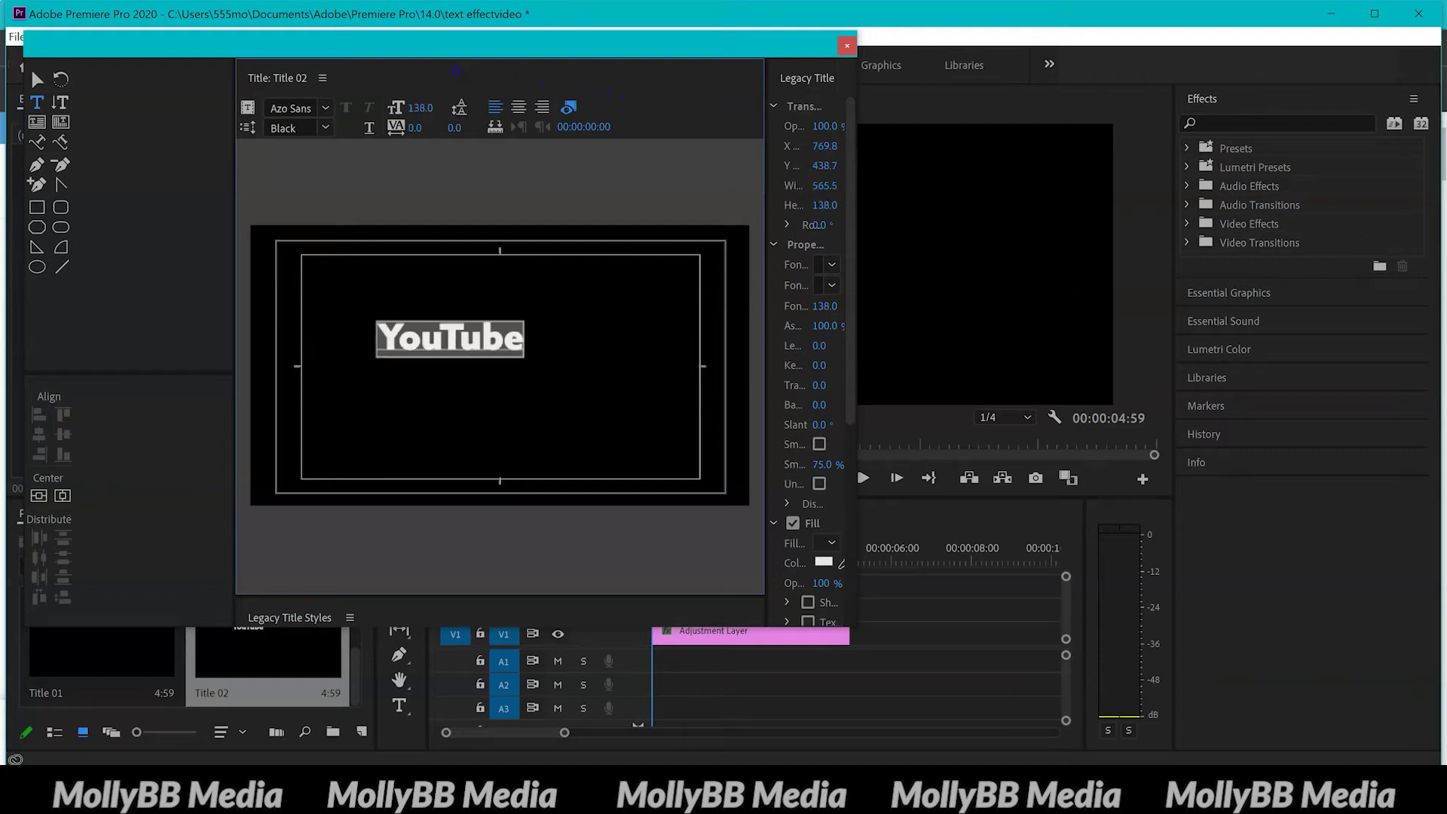
pyautogui.click(417, 109)
pyautogui.press('Return')
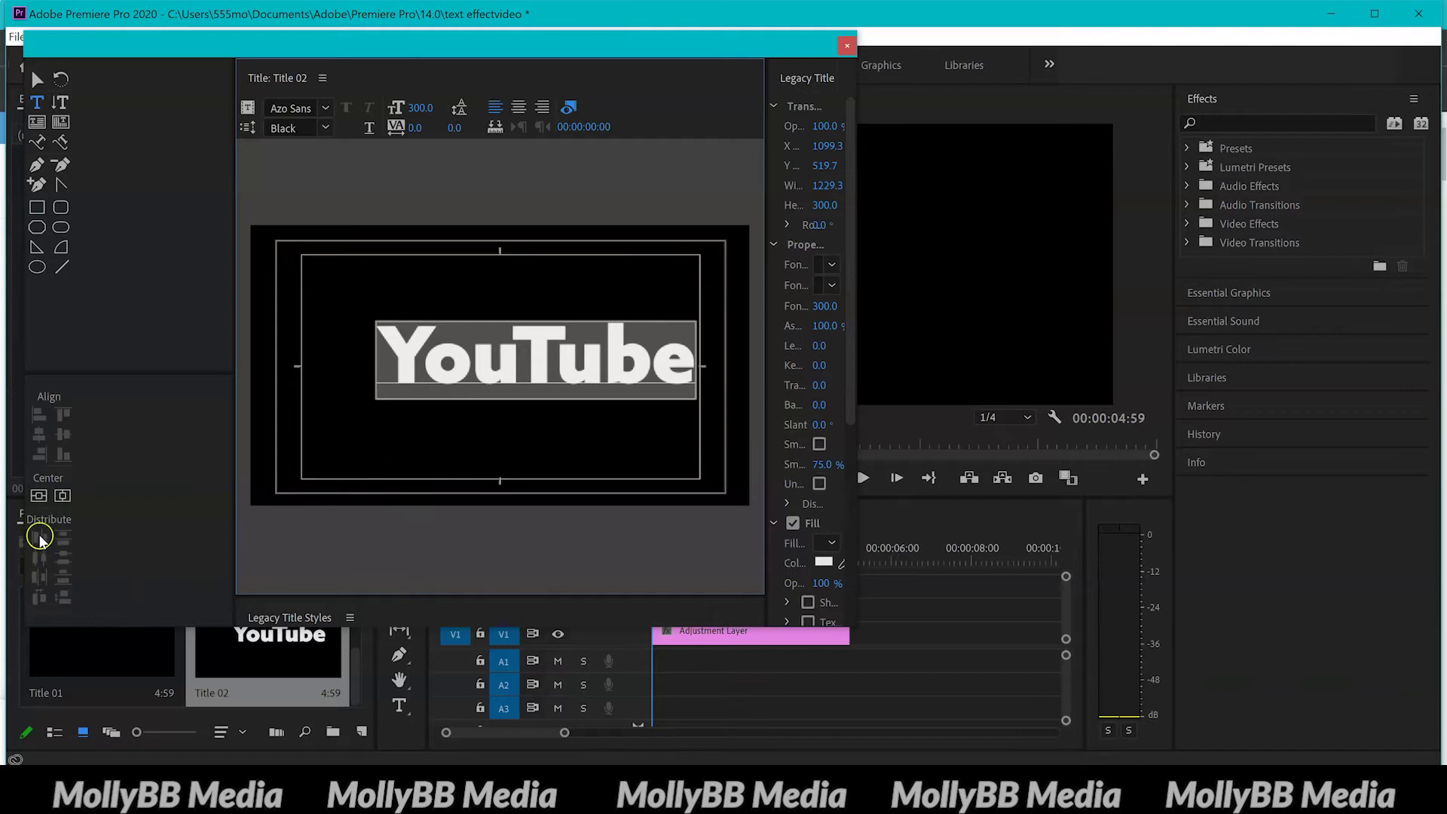
# Centre the YouTube text vertically and horizontally in the frame.
pyautogui.click(43, 491)
pyautogui.click(68, 497)
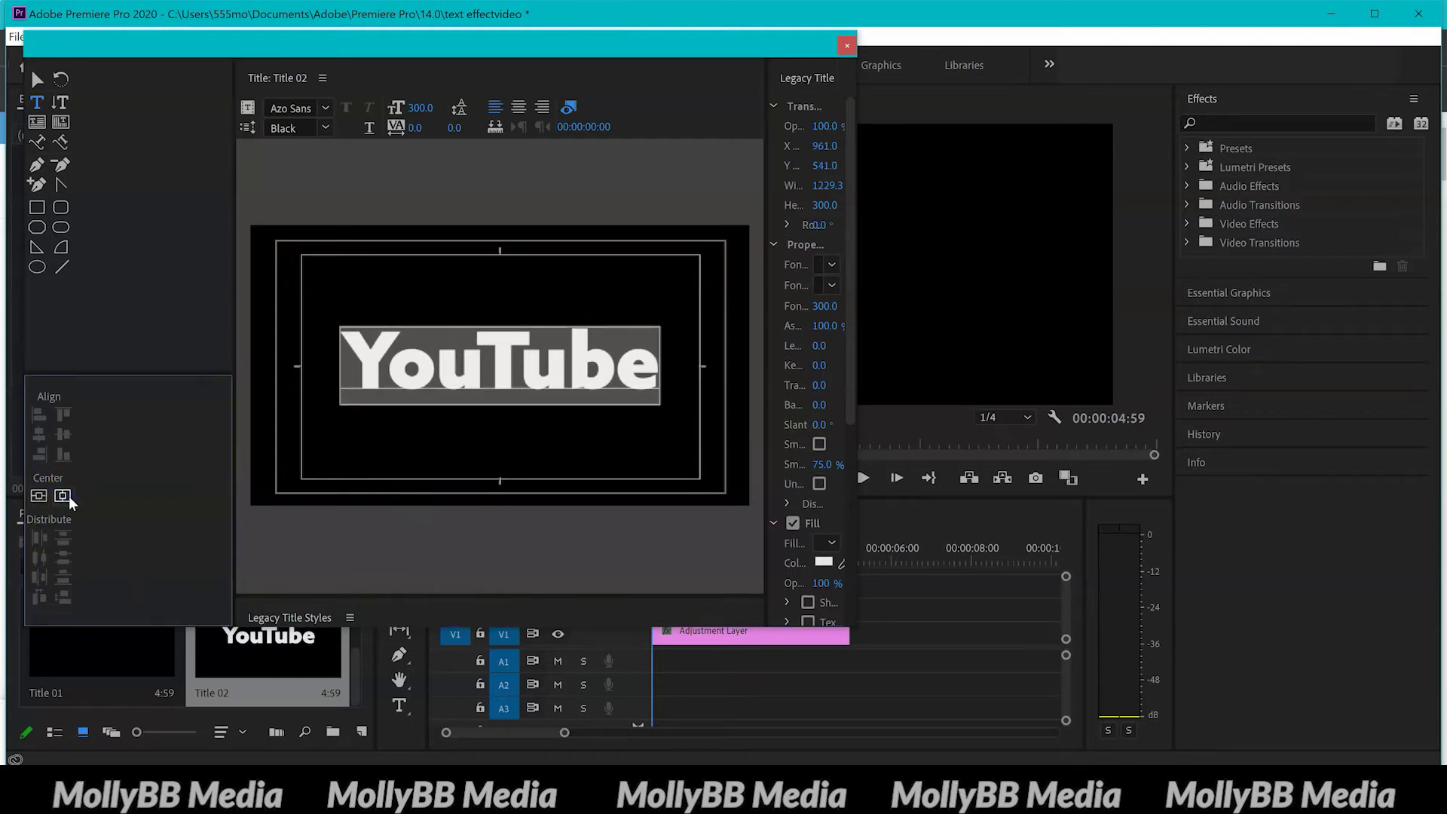
pyautogui.click(66, 491)
# Add a test second line, centre-align it, then delete it to leave only YouTube.
pyautogui.click(645, 367)
pyautogui.press('Return')
pyautogui.write('g')
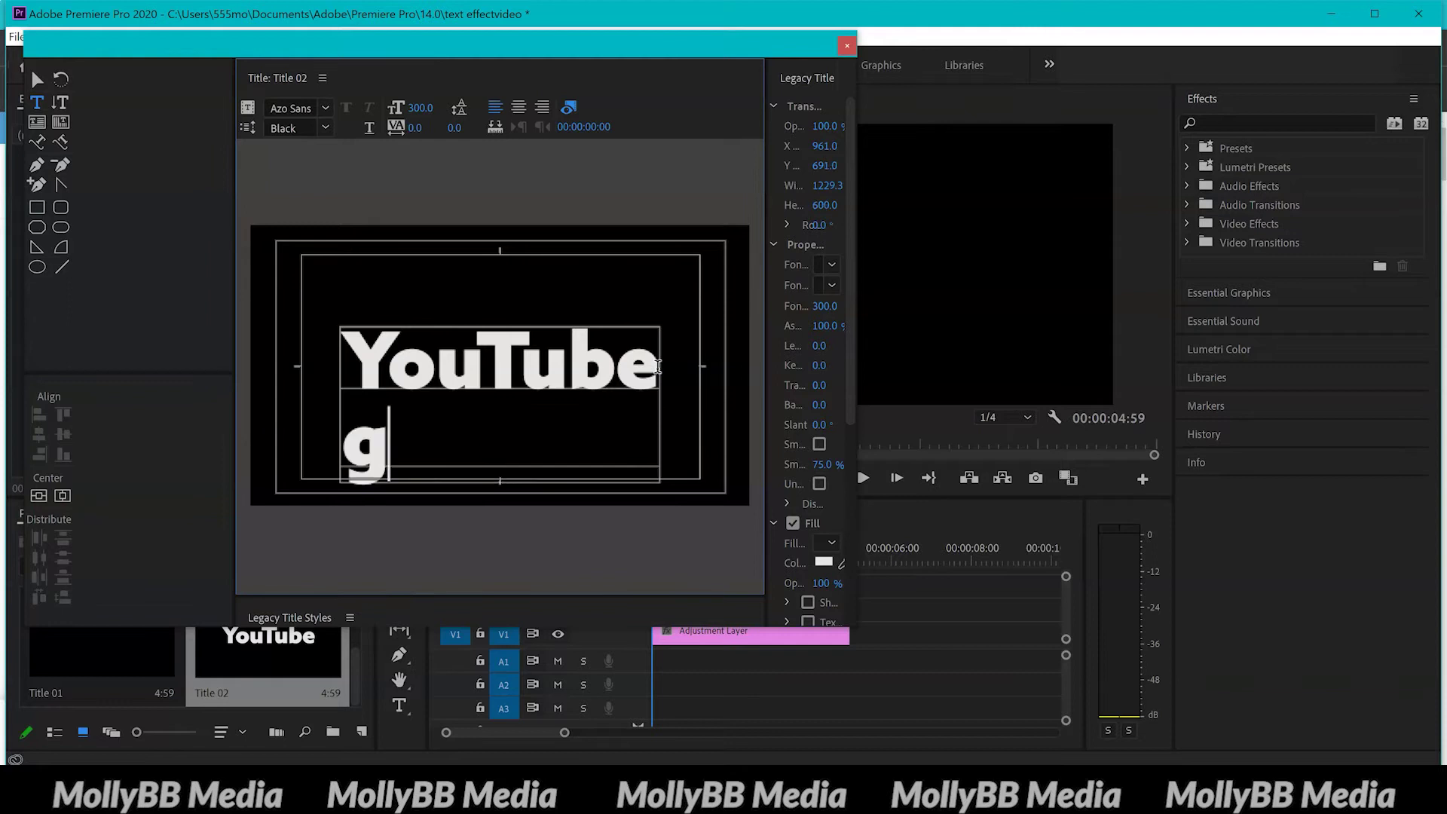
pyautogui.write('hghgkg')
pyautogui.press('BackSpace')
pyautogui.press('BackSpace')
pyautogui.press('BackSpace')
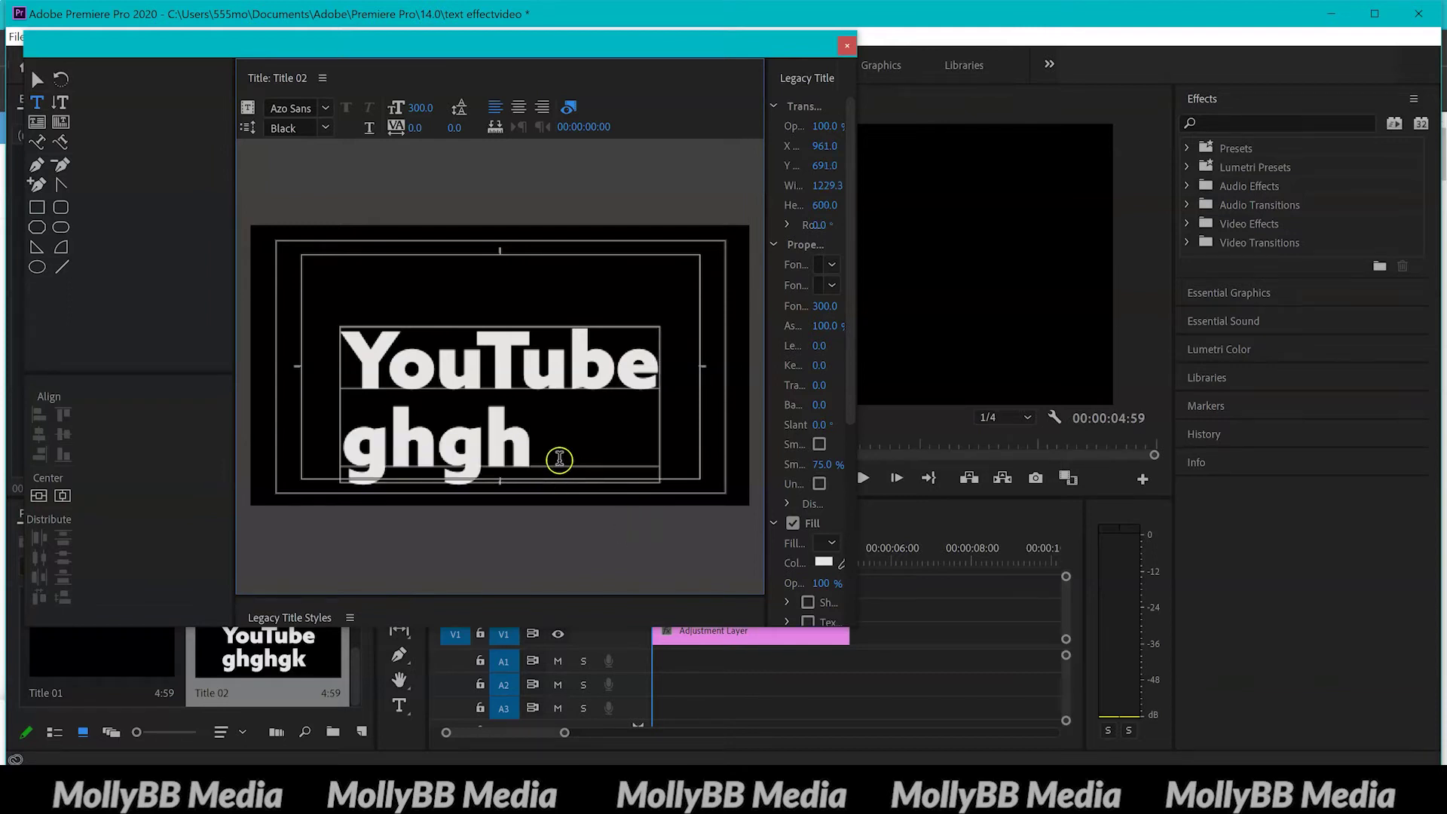
pyautogui.moveTo(559, 459); pyautogui.dragTo(302, 437)
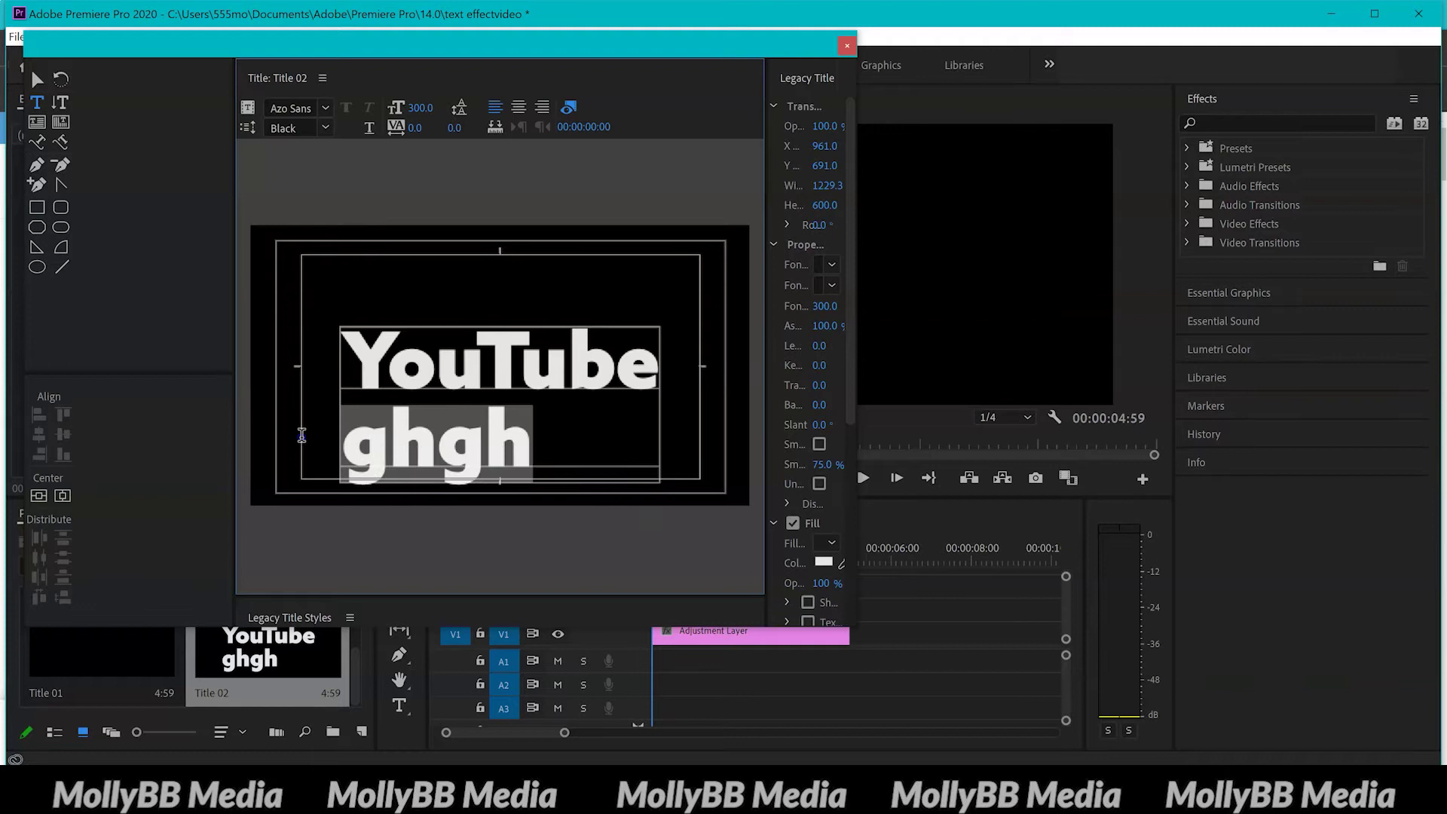
pyautogui.click(519, 108)
pyautogui.click(518, 106)
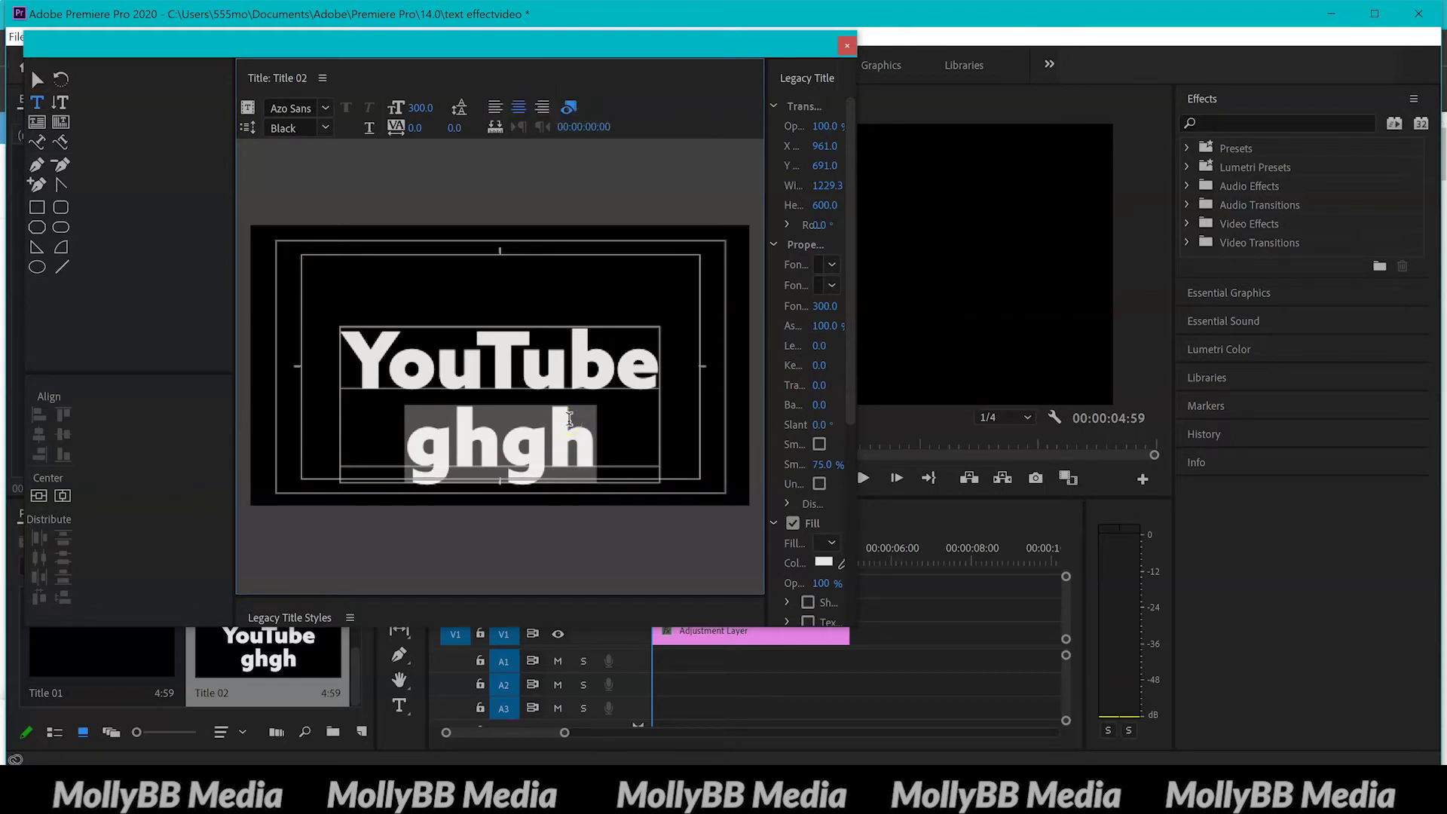
pyautogui.press('BackSpace')
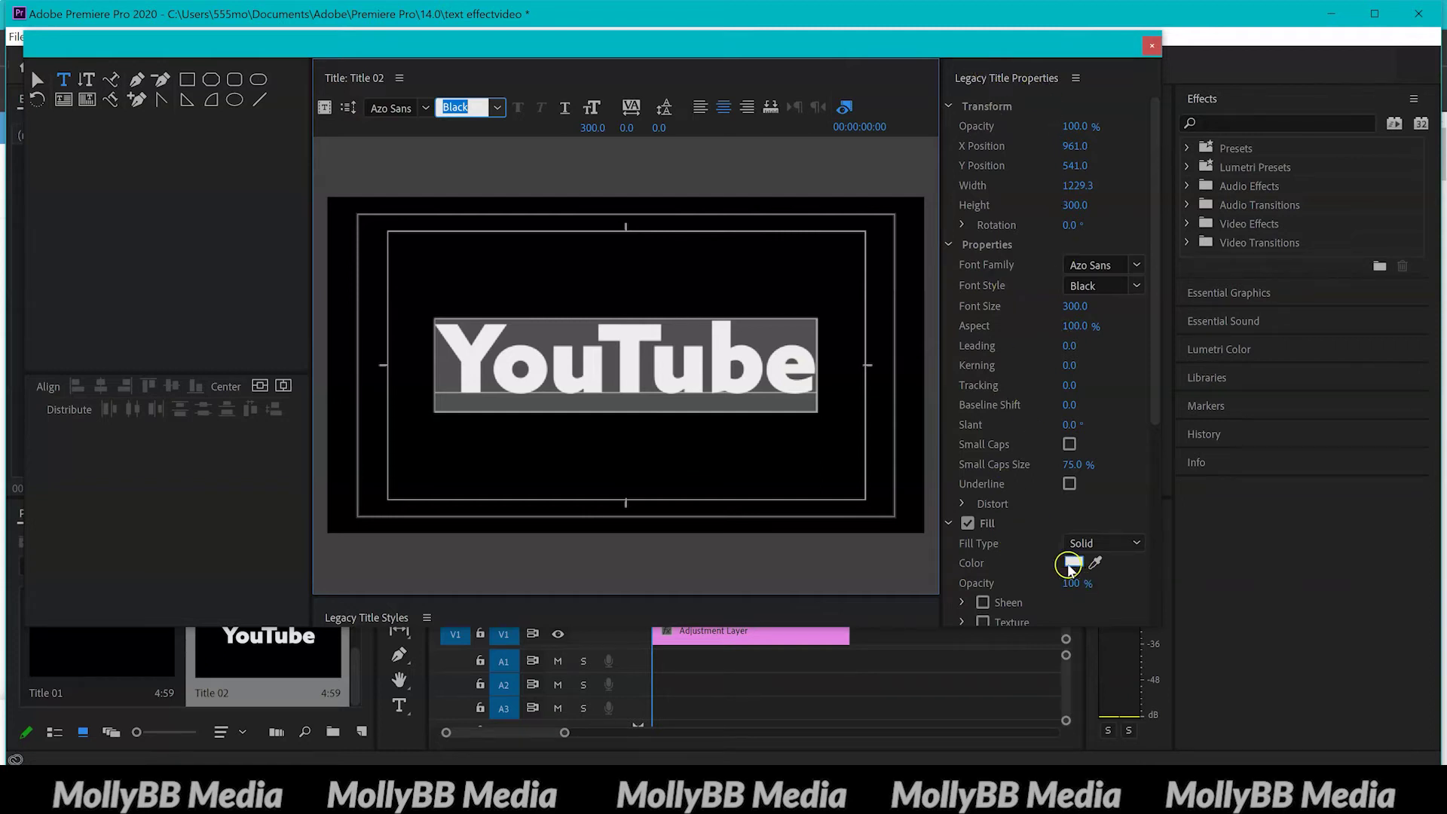
pyautogui.click(1071, 564)
pyautogui.moveTo(417, 520); pyautogui.dragTo(580, 589)
pyautogui.click(719, 340)
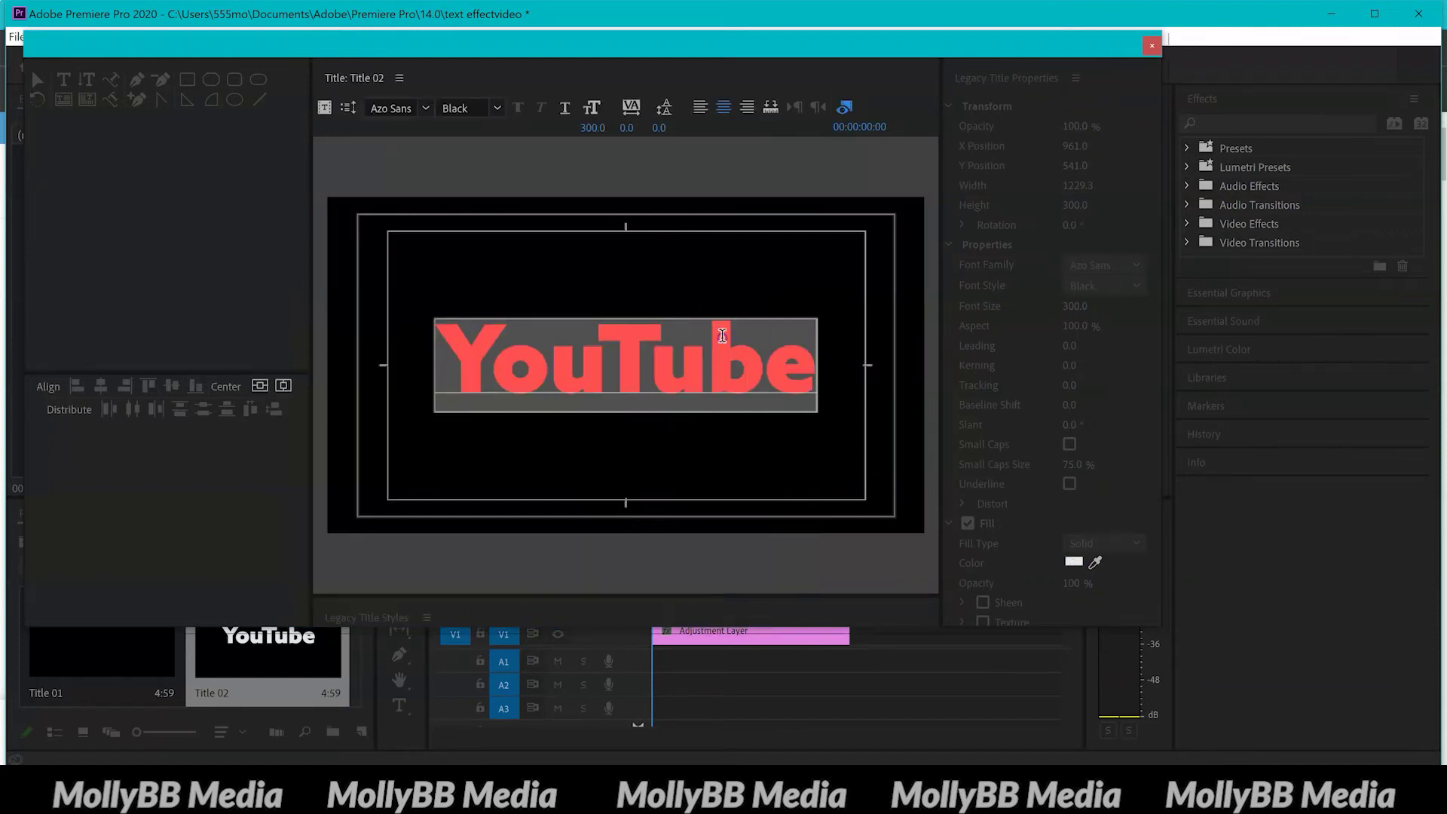
pyautogui.click(1095, 561)
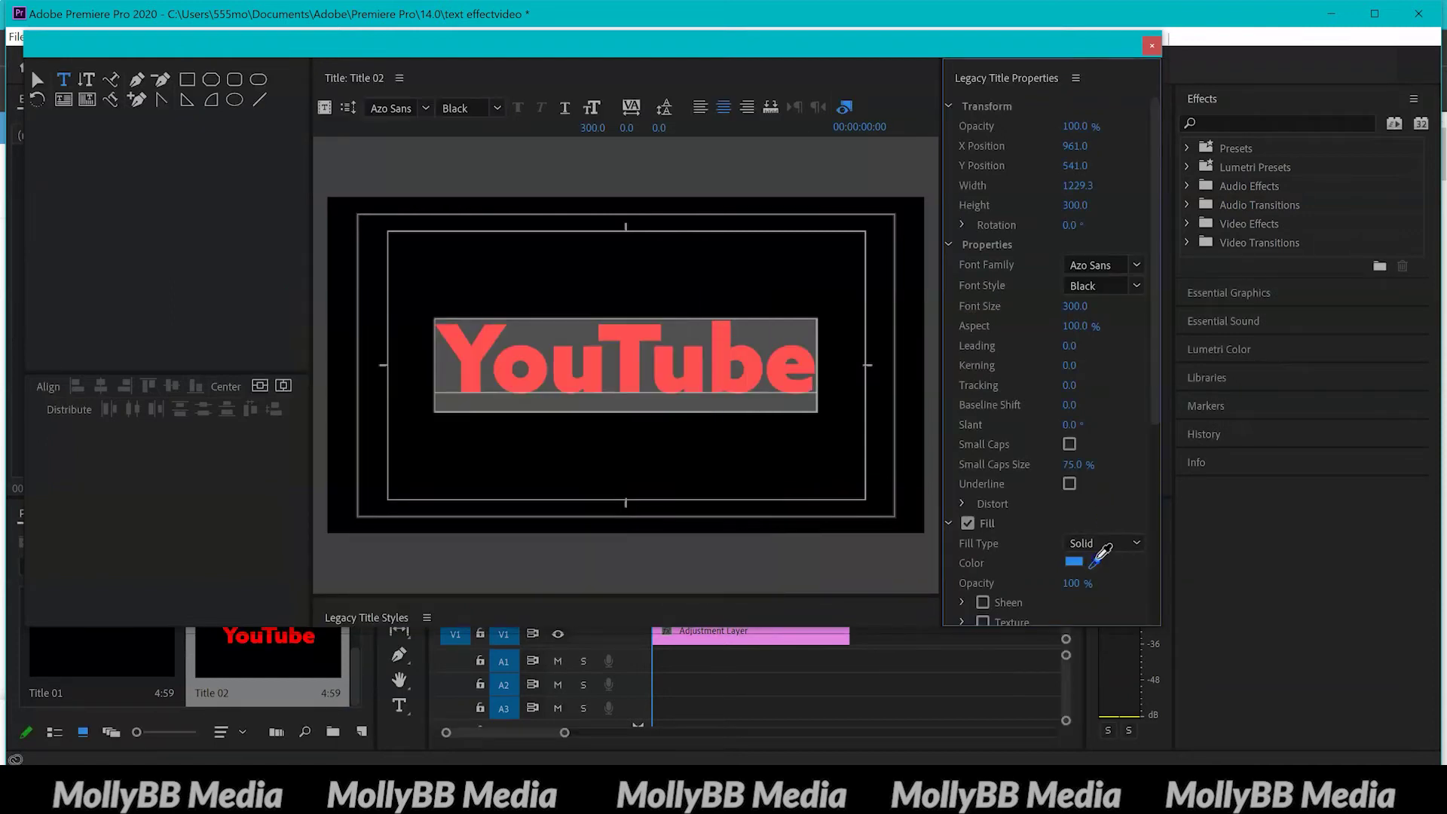
pyautogui.click(803, 638)
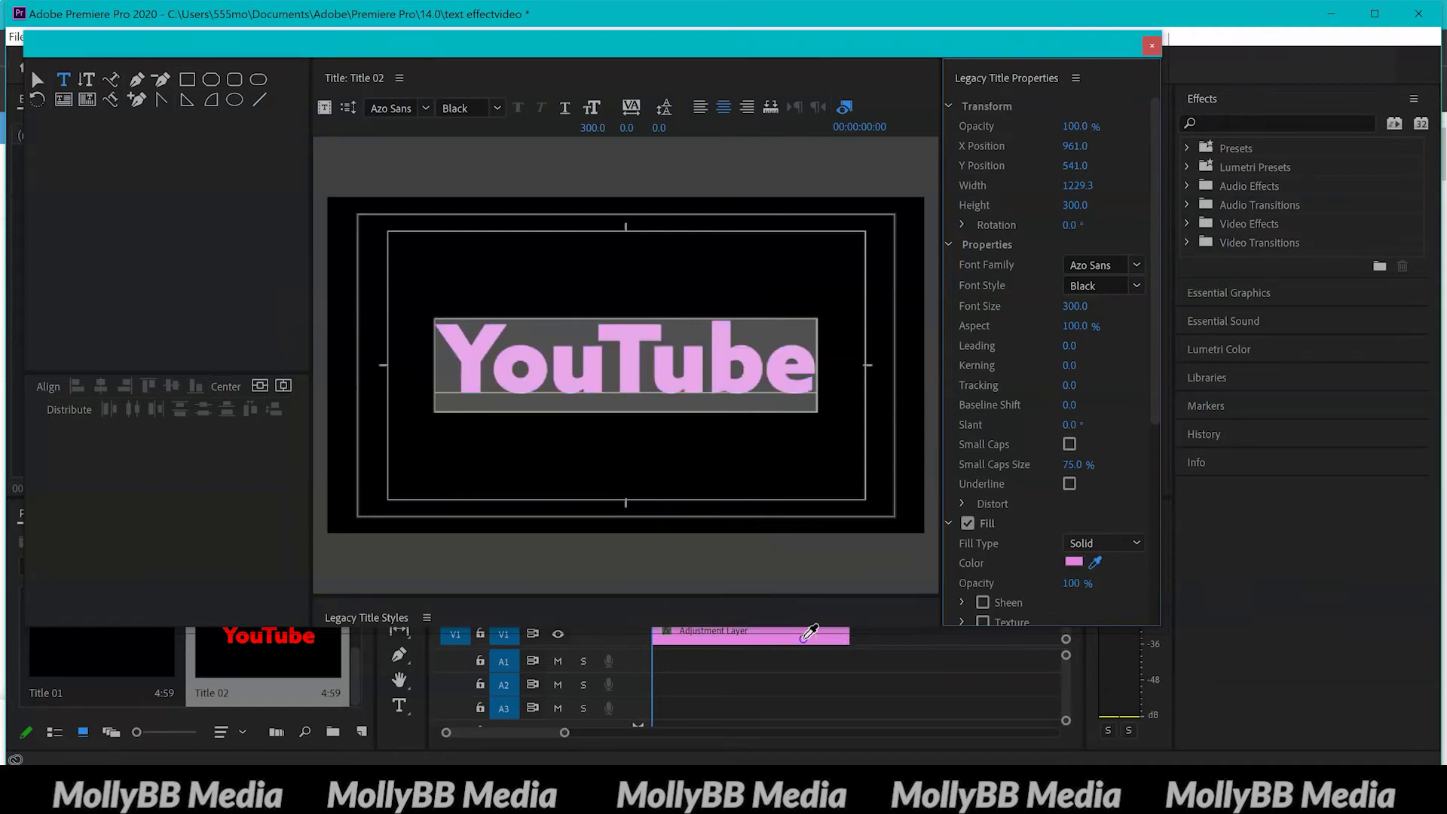
pyautogui.click(803, 640)
pyautogui.click(1095, 561)
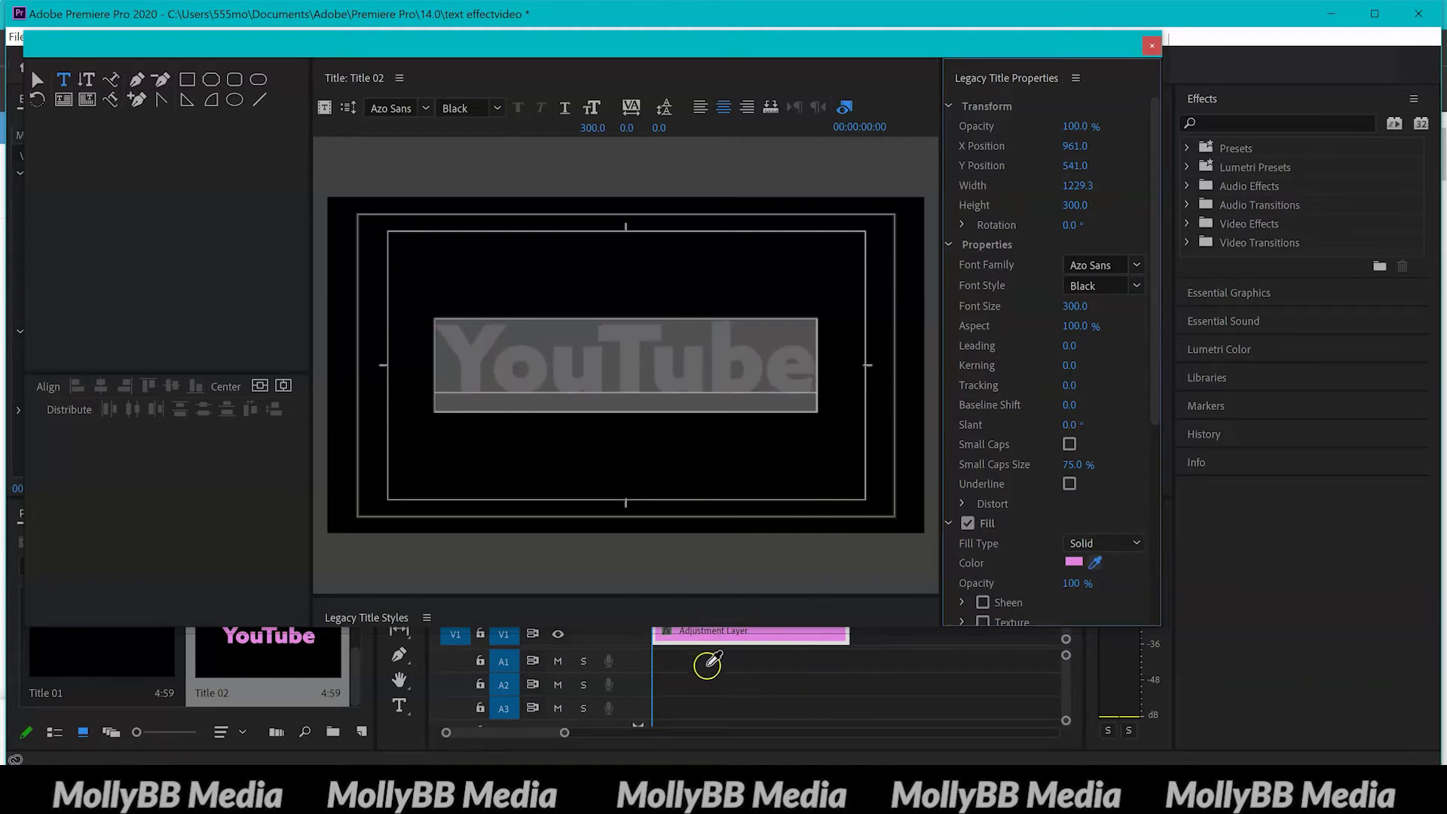
pyautogui.click(506, 633)
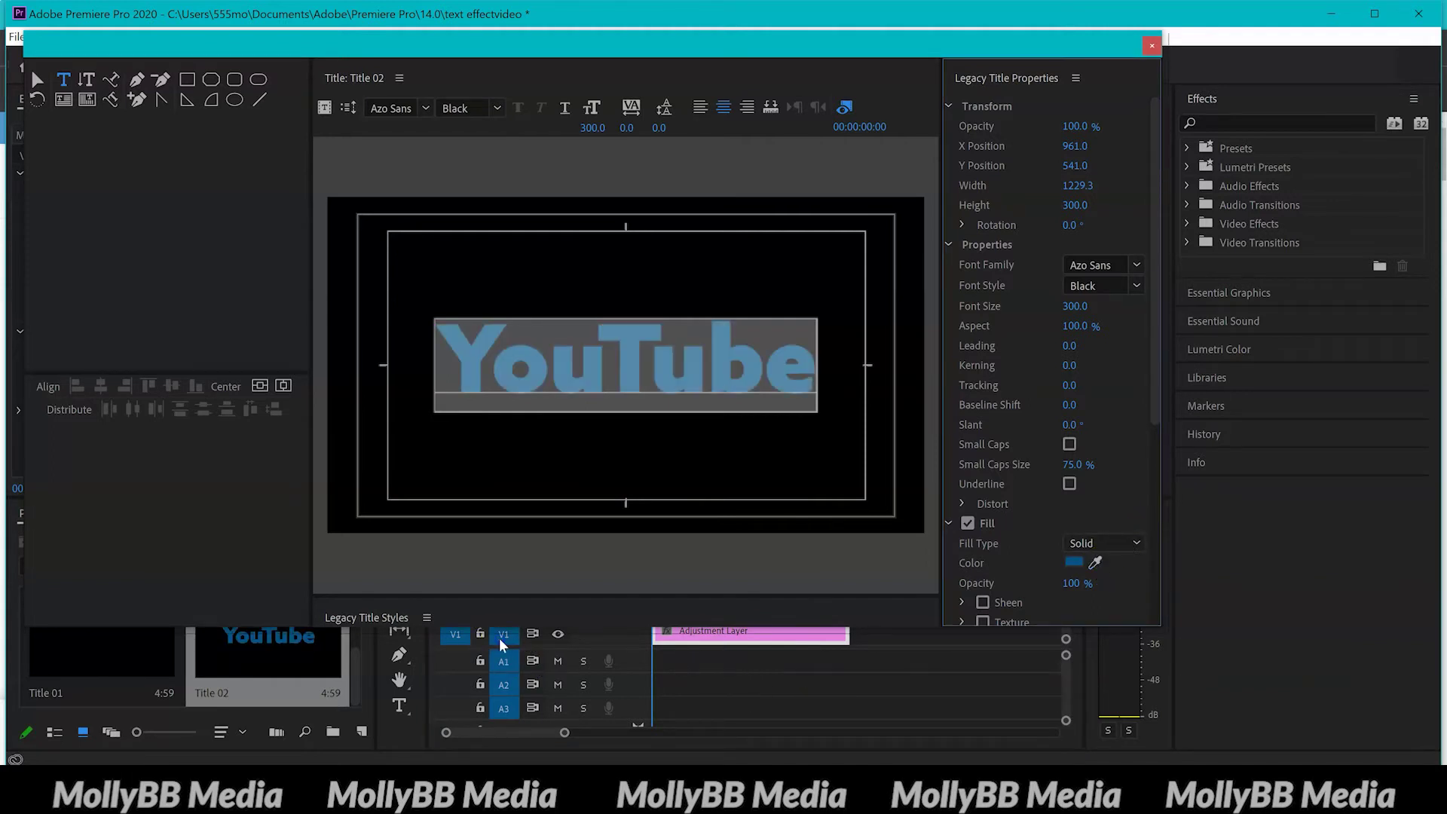
pyautogui.click(1077, 560)
pyautogui.moveTo(528, 477); pyautogui.dragTo(258, 565)
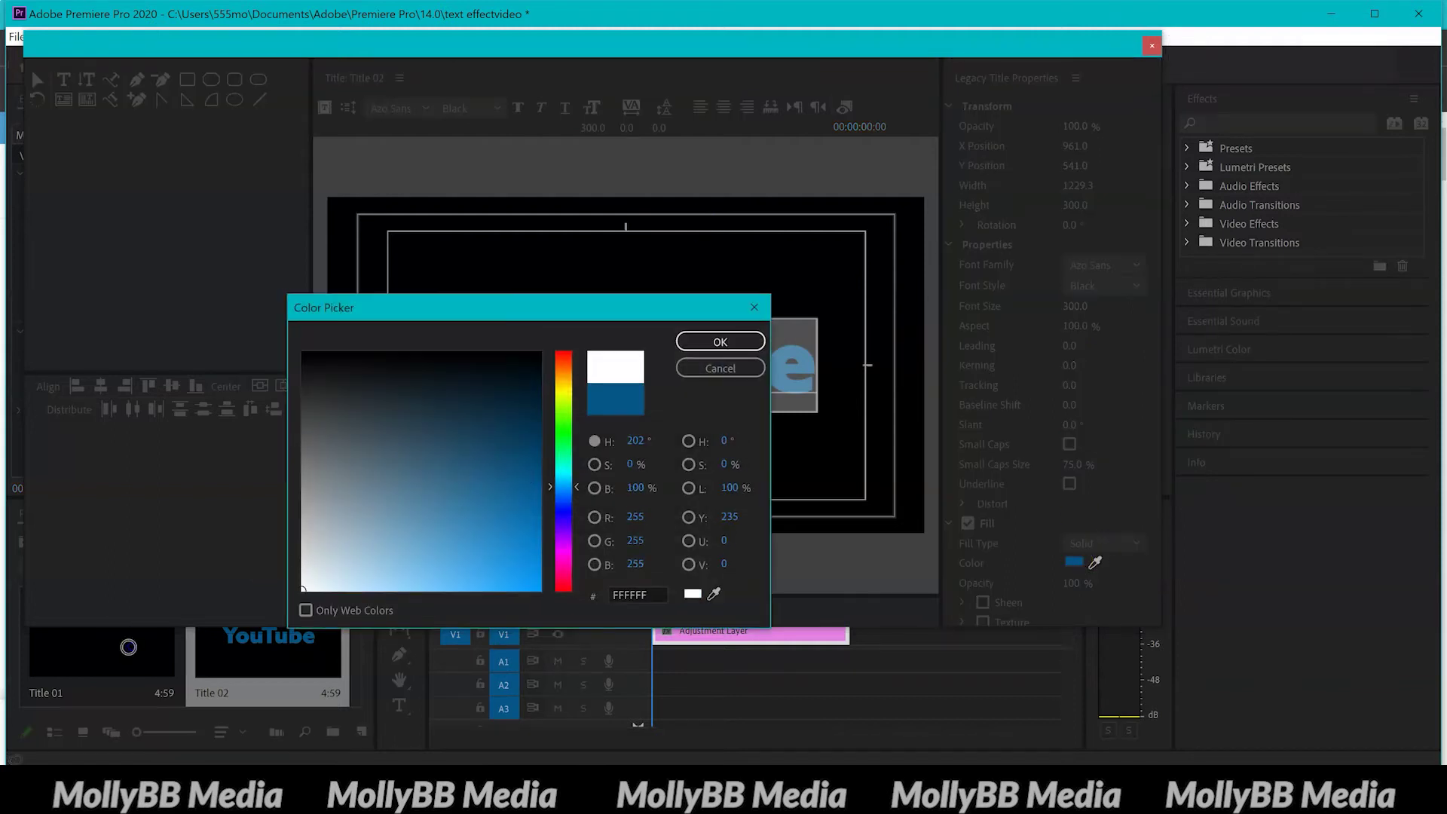
pyautogui.click(694, 340)
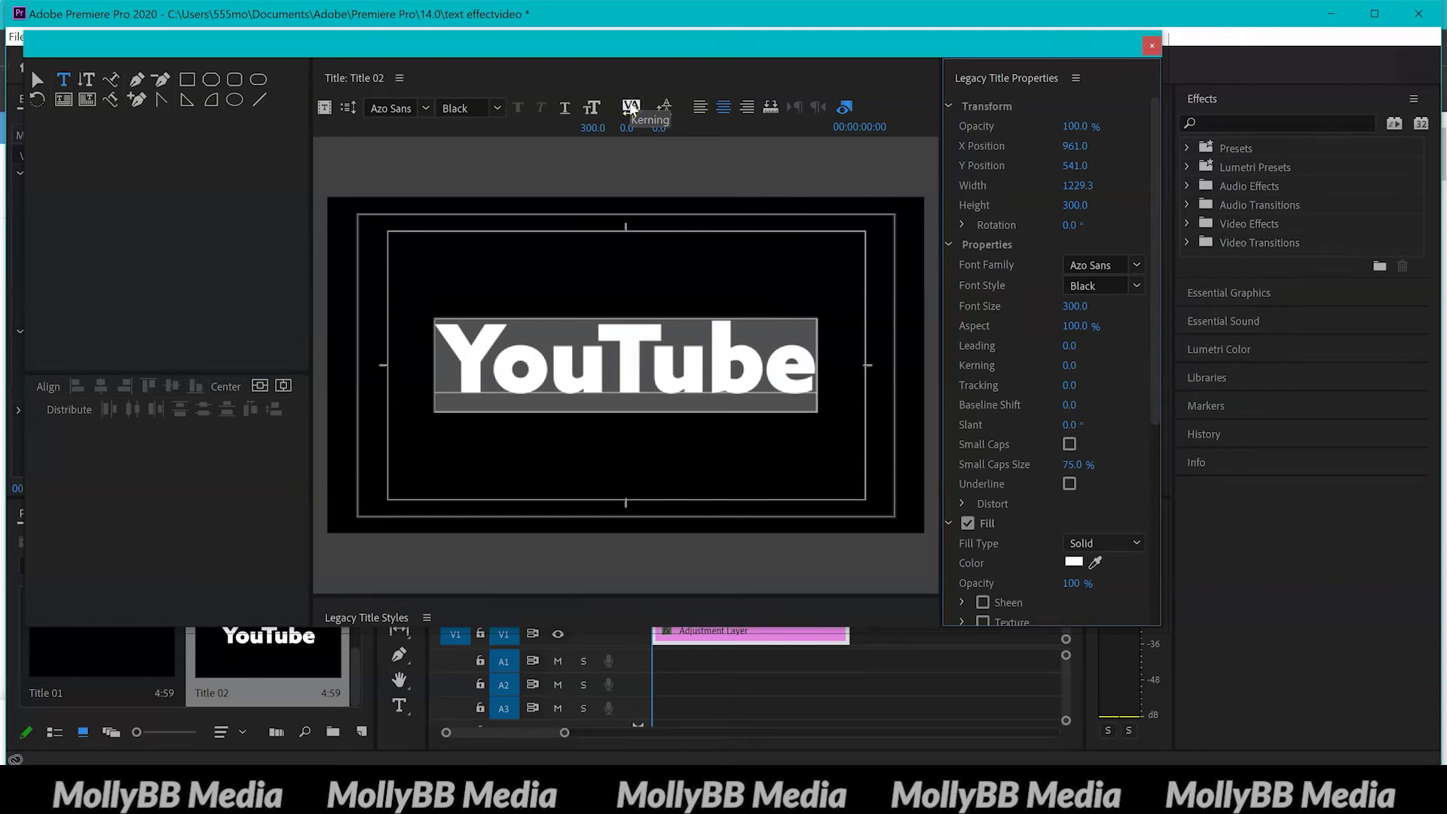
# Set the YouTube kerning to 25 and place the insertion point after the word.
pyautogui.moveTo(627, 127)
pyautogui.mouseDown()
pyautogui.moveTo(732, 127)
pyautogui.moveTo(529, 130)
pyautogui.moveTo(648, 134)
pyautogui.mouseUp()
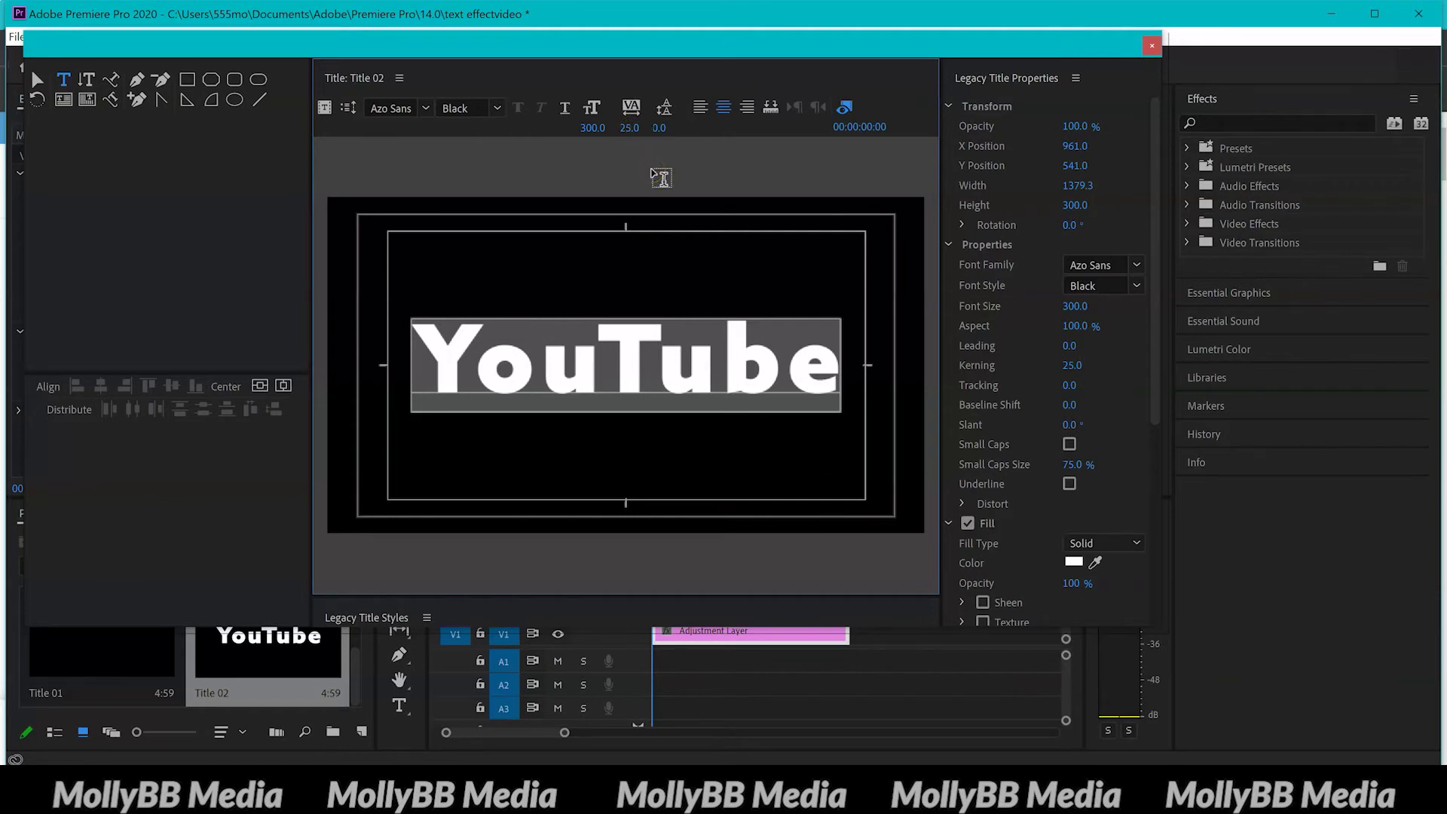
pyautogui.click(829, 370)
# Add a test line, set the leading to -50, then delete the test line.
pyautogui.press('Return')
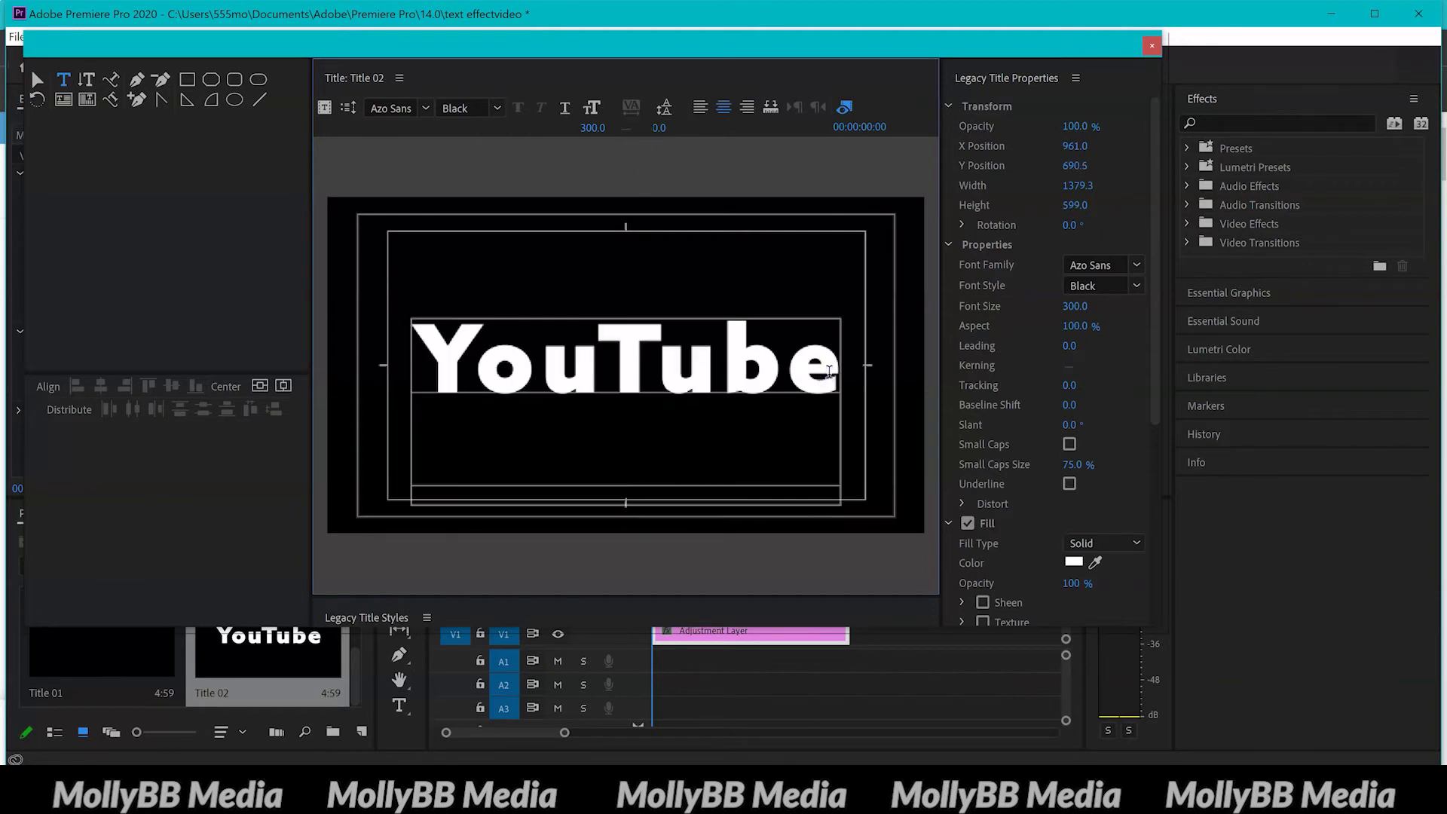
pyautogui.write('hggh')
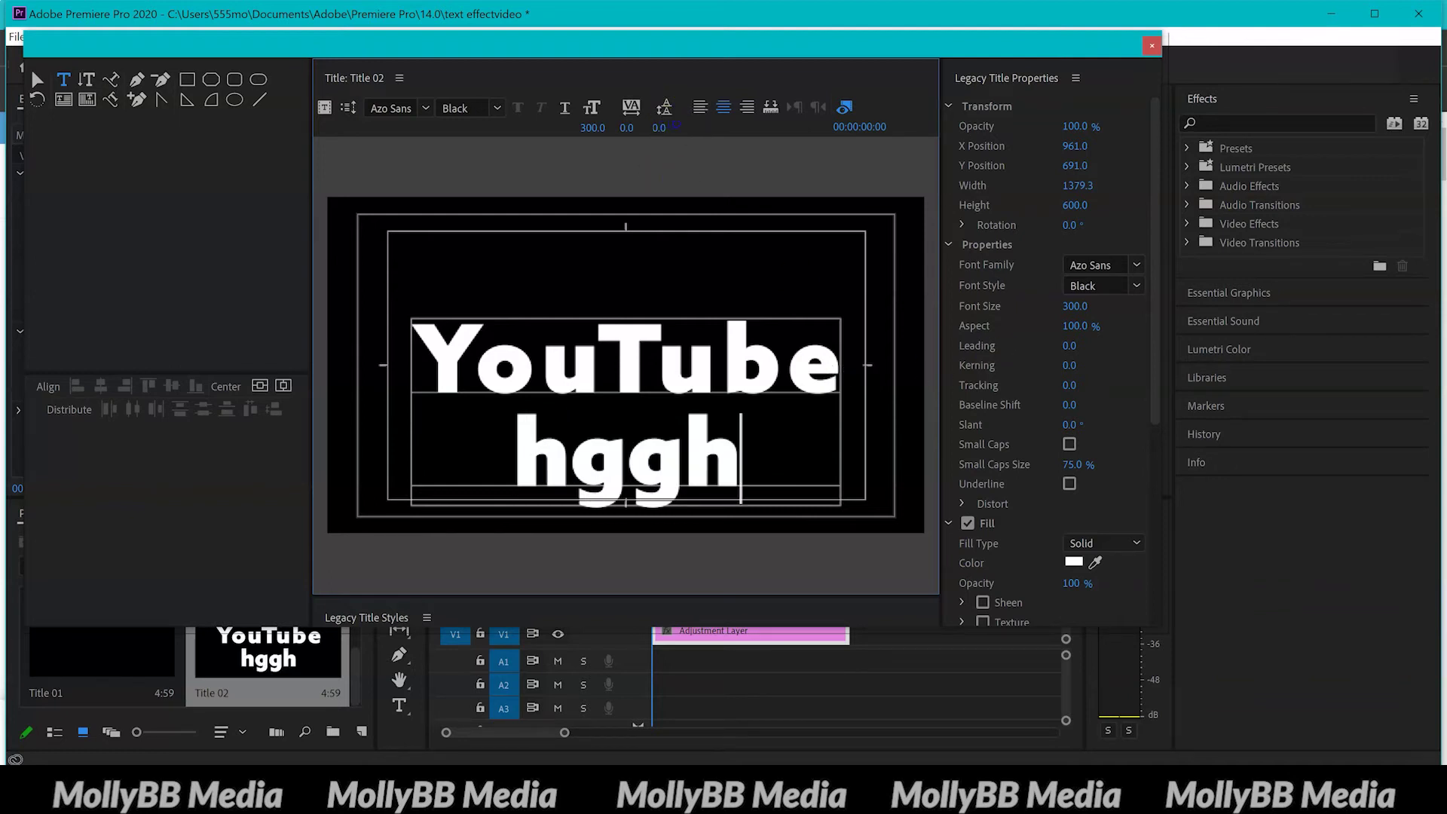
pyautogui.moveTo(660, 127)
pyautogui.mouseDown()
pyautogui.moveTo(683, 127)
pyautogui.moveTo(522, 102)
pyautogui.moveTo(705, 114)
pyautogui.moveTo(657, 113)
pyautogui.mouseUp()
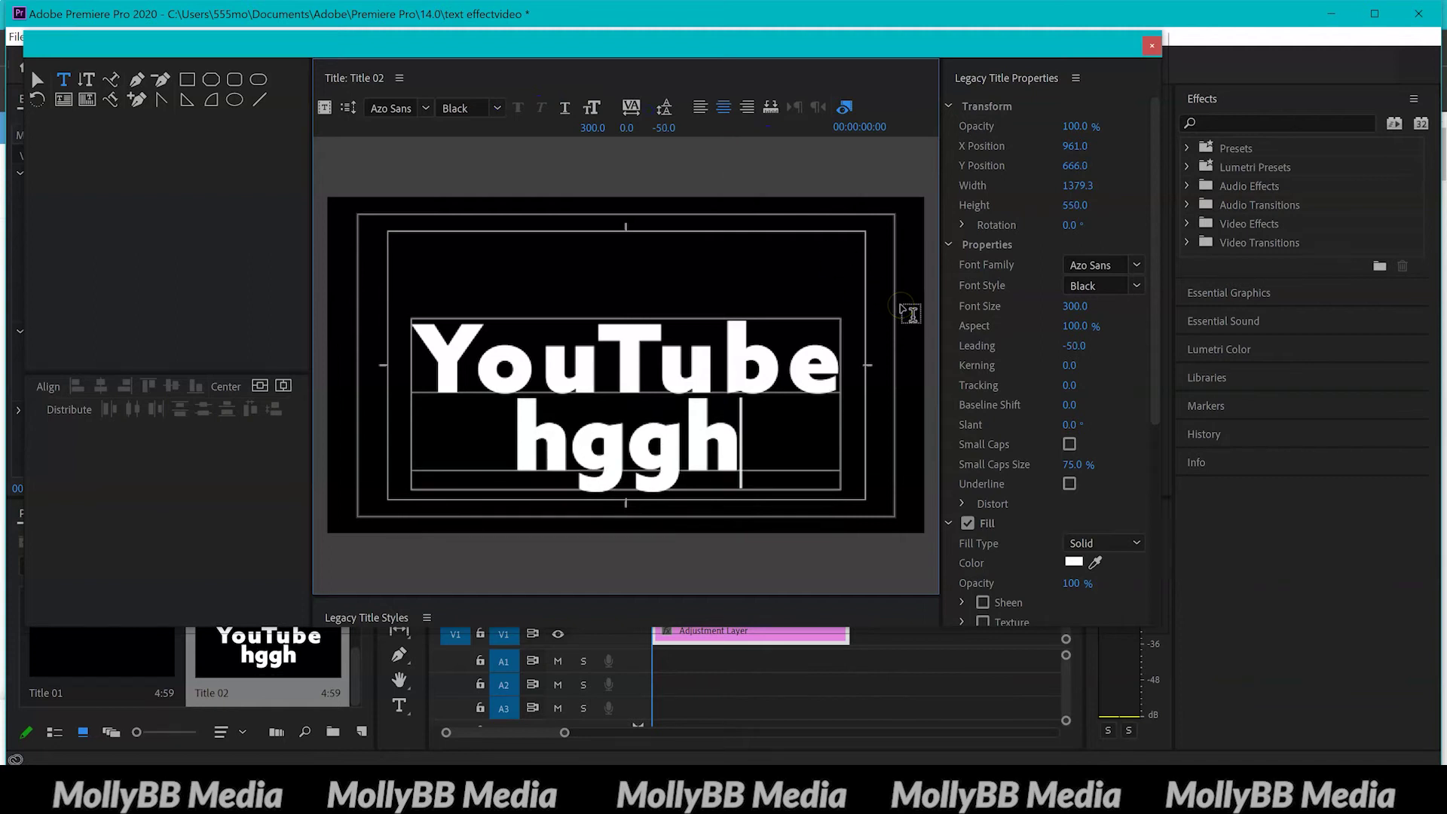
pyautogui.press('BackSpace')
pyautogui.press('BackSpace')
pyautogui.press('BackSpace')
pyautogui.press('BackSpace')
pyautogui.press('BackSpace')
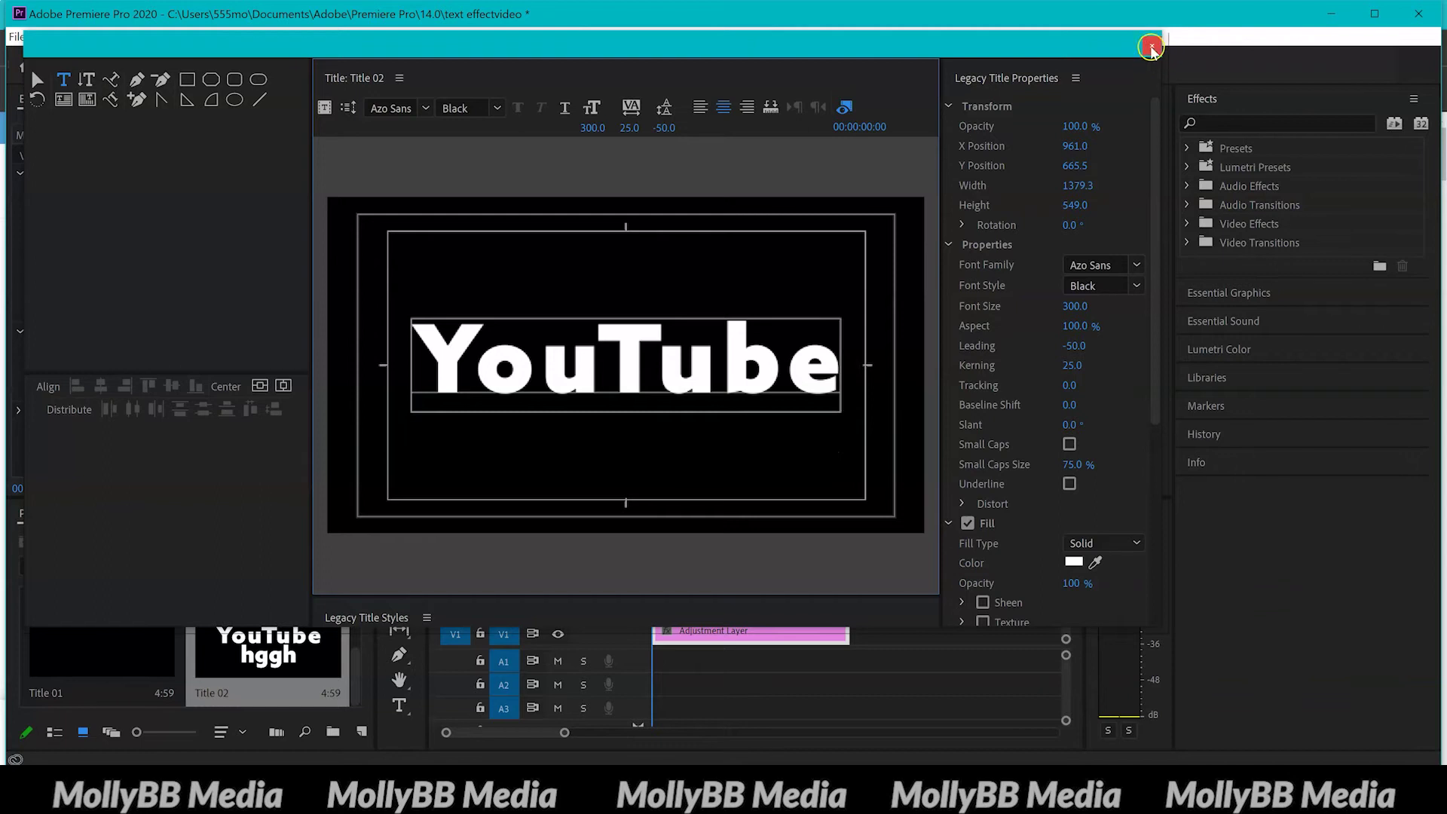
# Close the title editor and drop Title 02 onto V2 above the Adjustment Layer.
pyautogui.click(1150, 49)
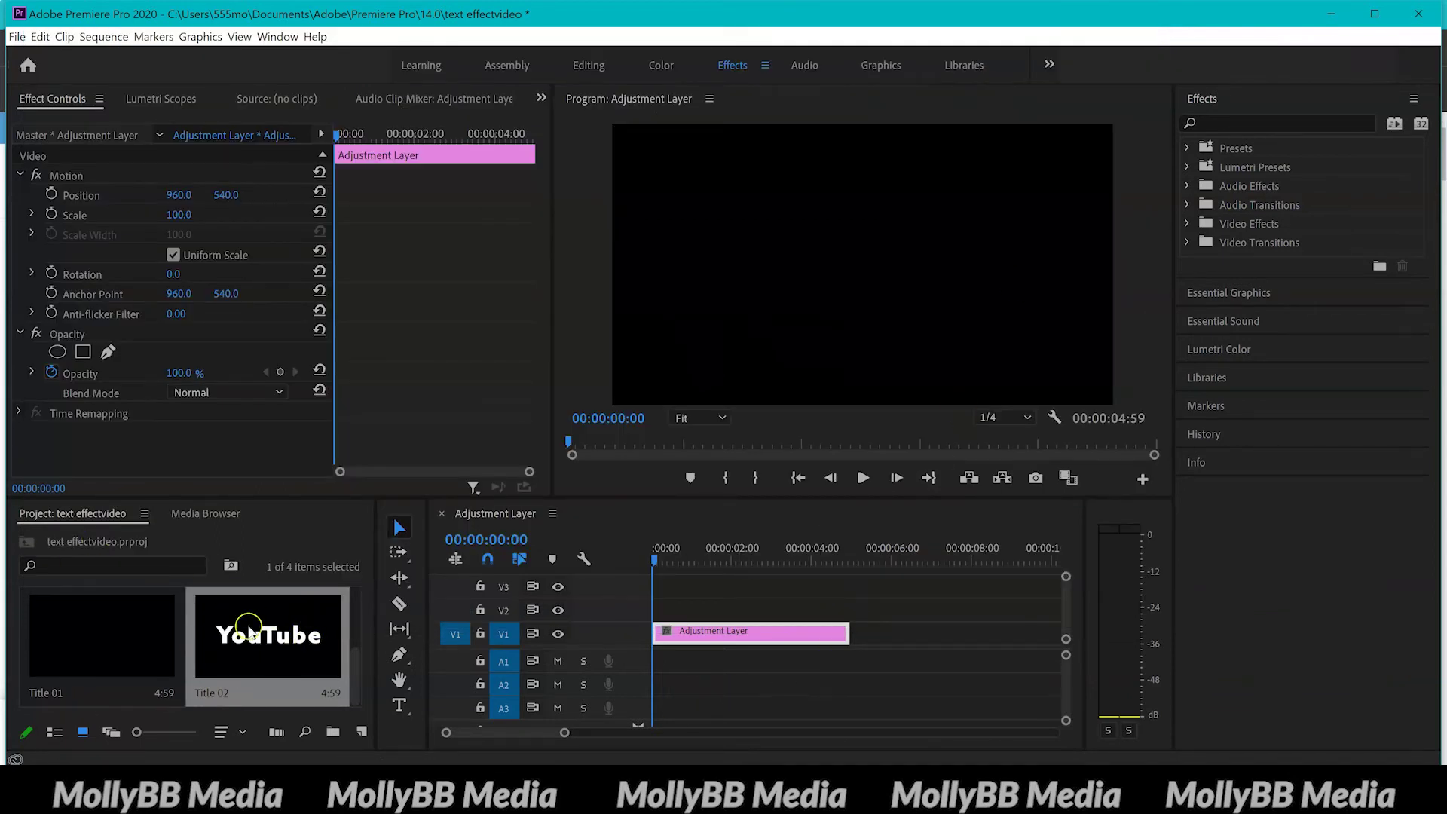
pyautogui.moveTo(245, 655); pyautogui.dragTo(666, 612)
pyautogui.moveTo(656, 562)
pyautogui.mouseDown()
pyautogui.moveTo(755, 562)
pyautogui.moveTo(652, 563)
pyautogui.mouseUp()
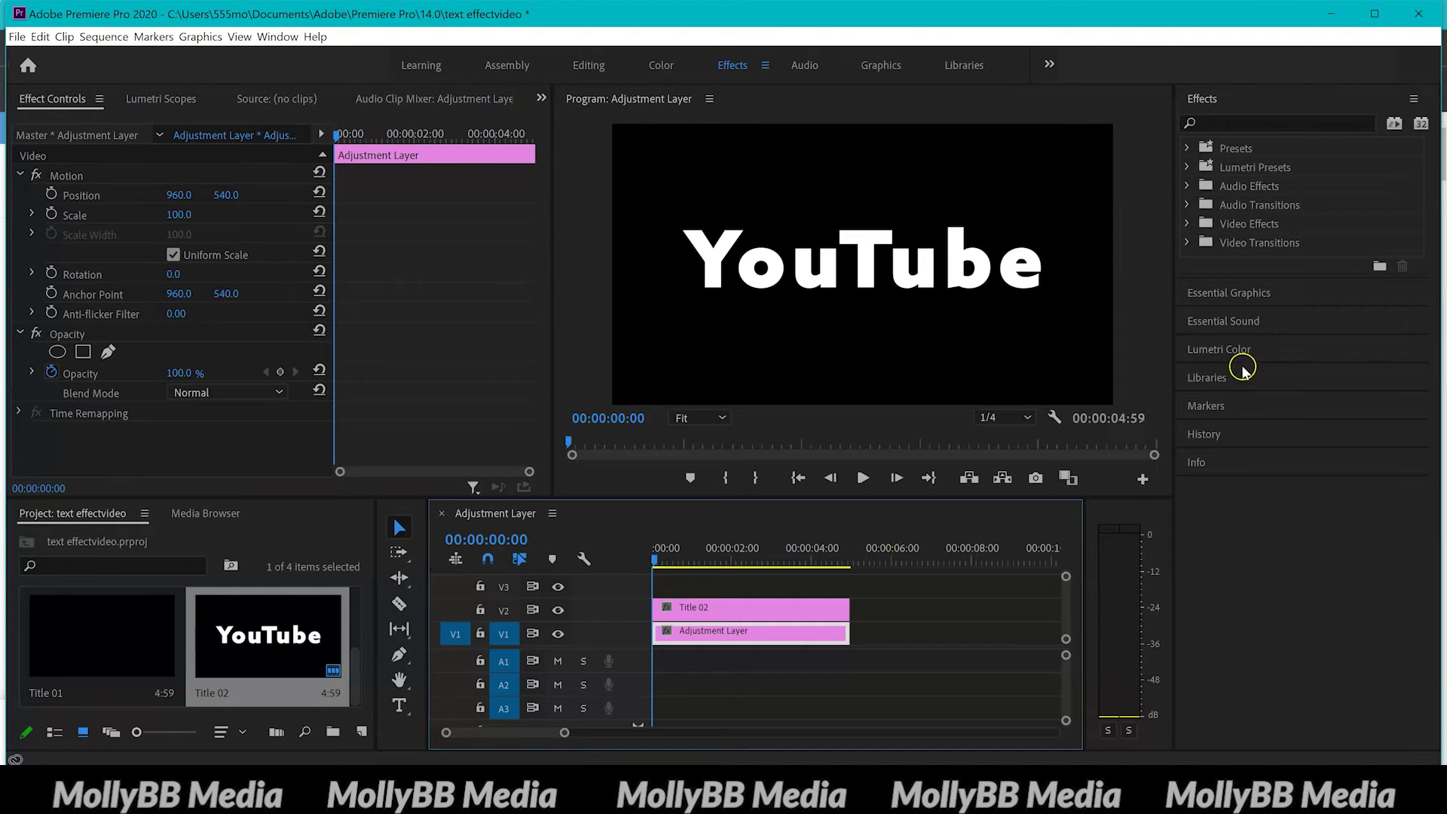
# Apply Additive Dissolve from Video Transitions > Dissolve to the end of Title 02 and preview it.
pyautogui.click(712, 613)
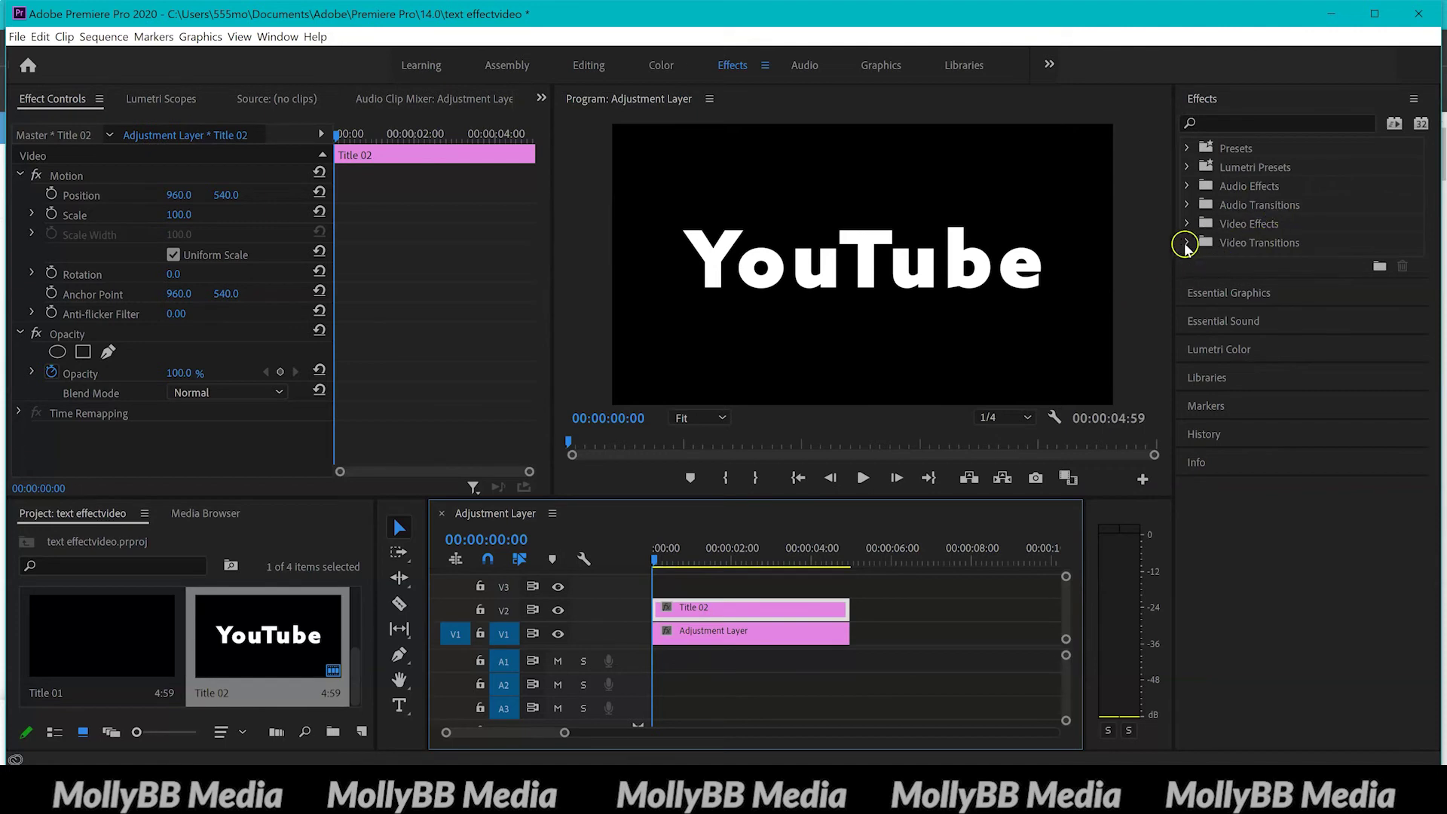
pyautogui.click(1188, 242)
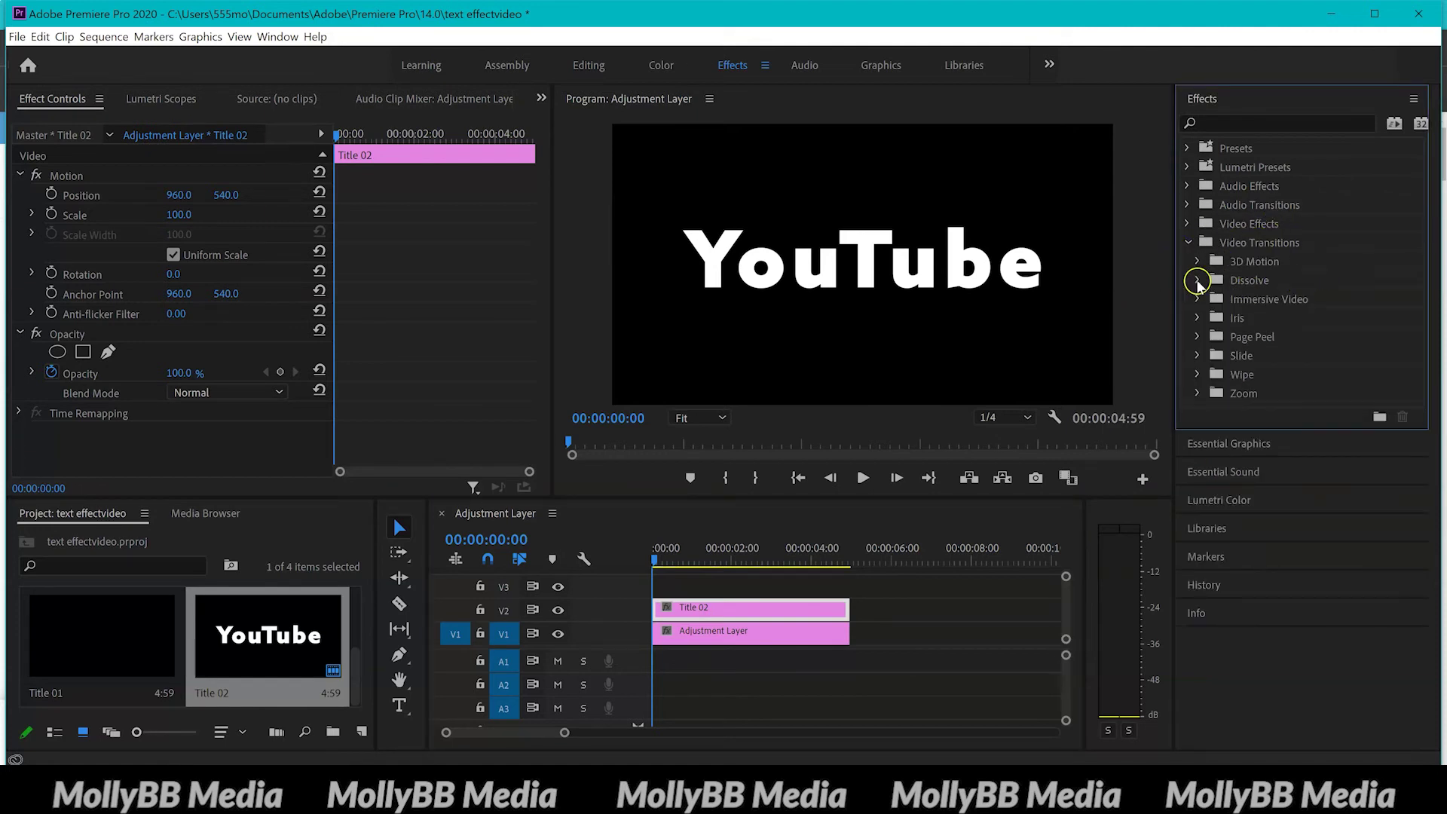
pyautogui.click(1197, 279)
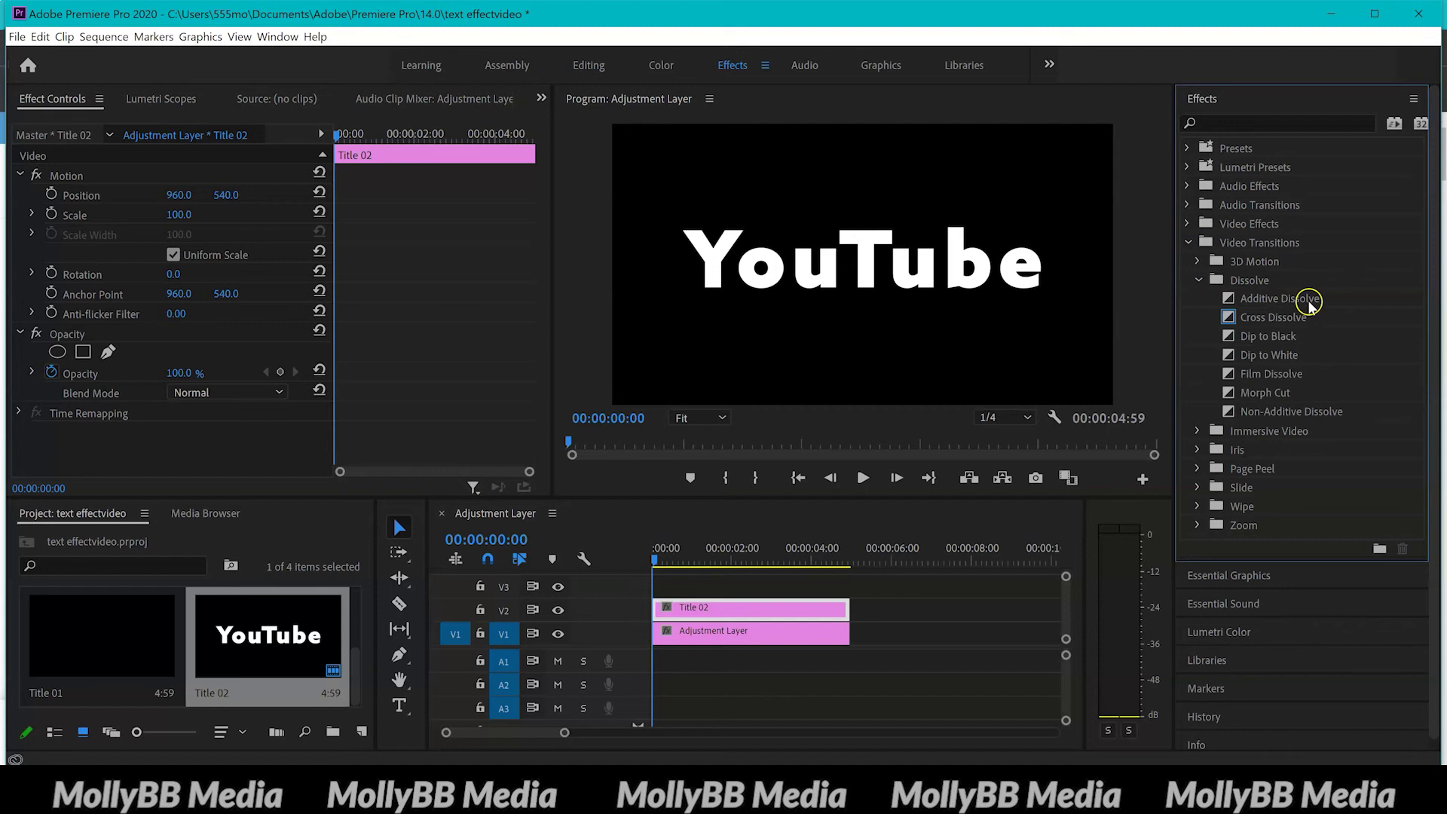
pyautogui.moveTo(1309, 303); pyautogui.dragTo(803, 547)
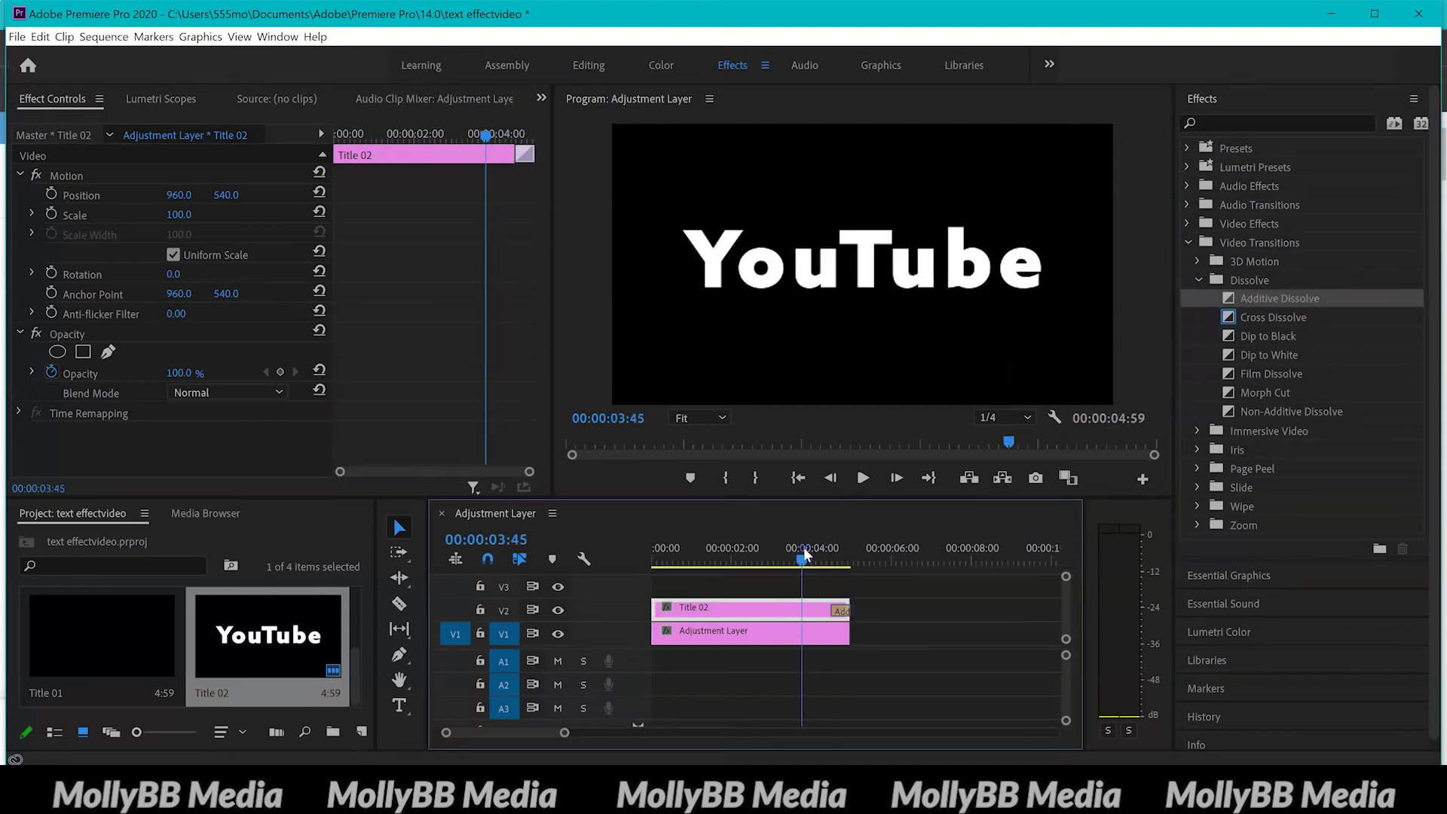
pyautogui.press('space')
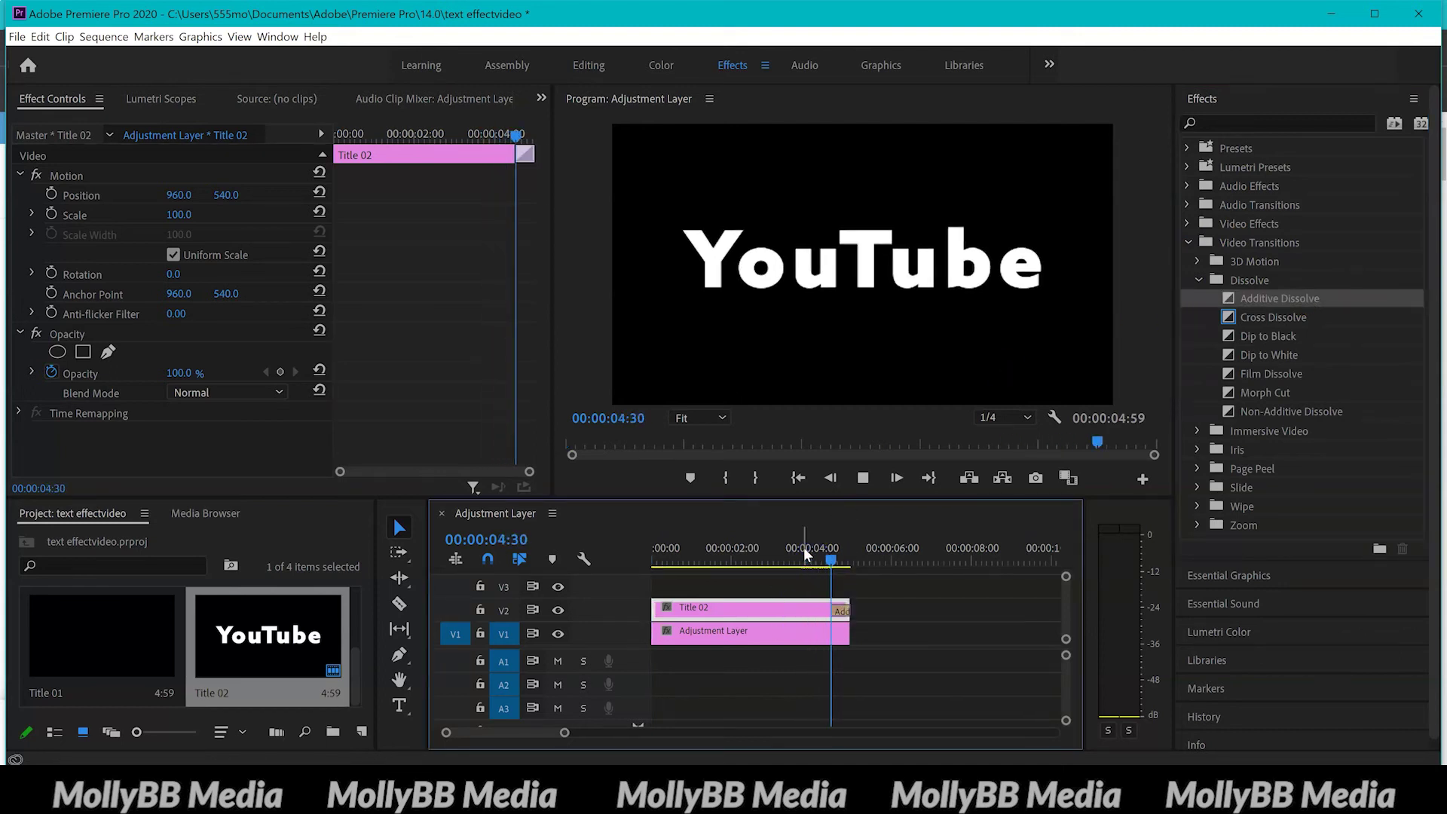
pyautogui.press('space')
pyautogui.press('space')
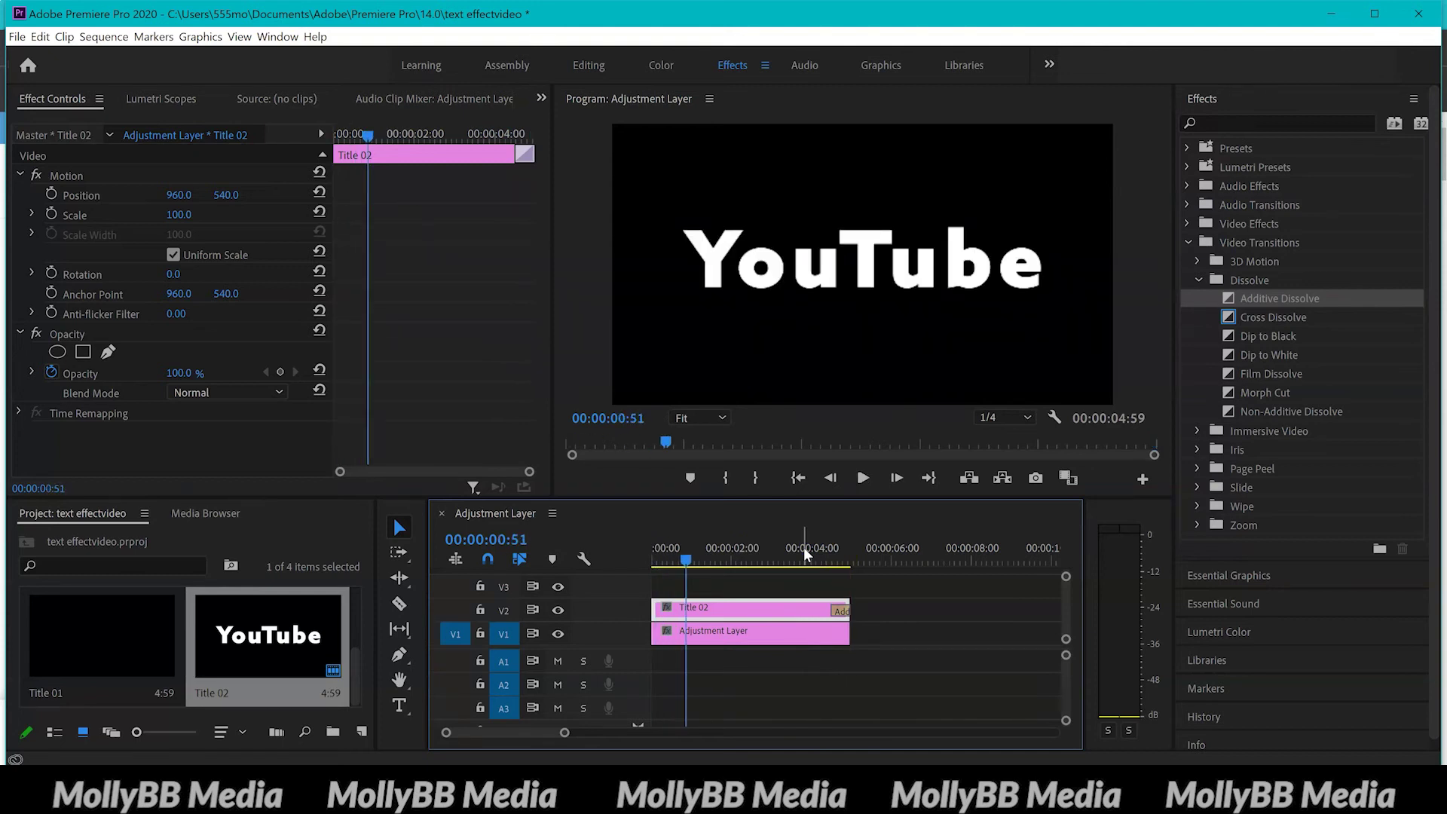
# Trim the Additive Dissolve at Title 02's end to different lengths on the timeline.
pyautogui.click(842, 610)
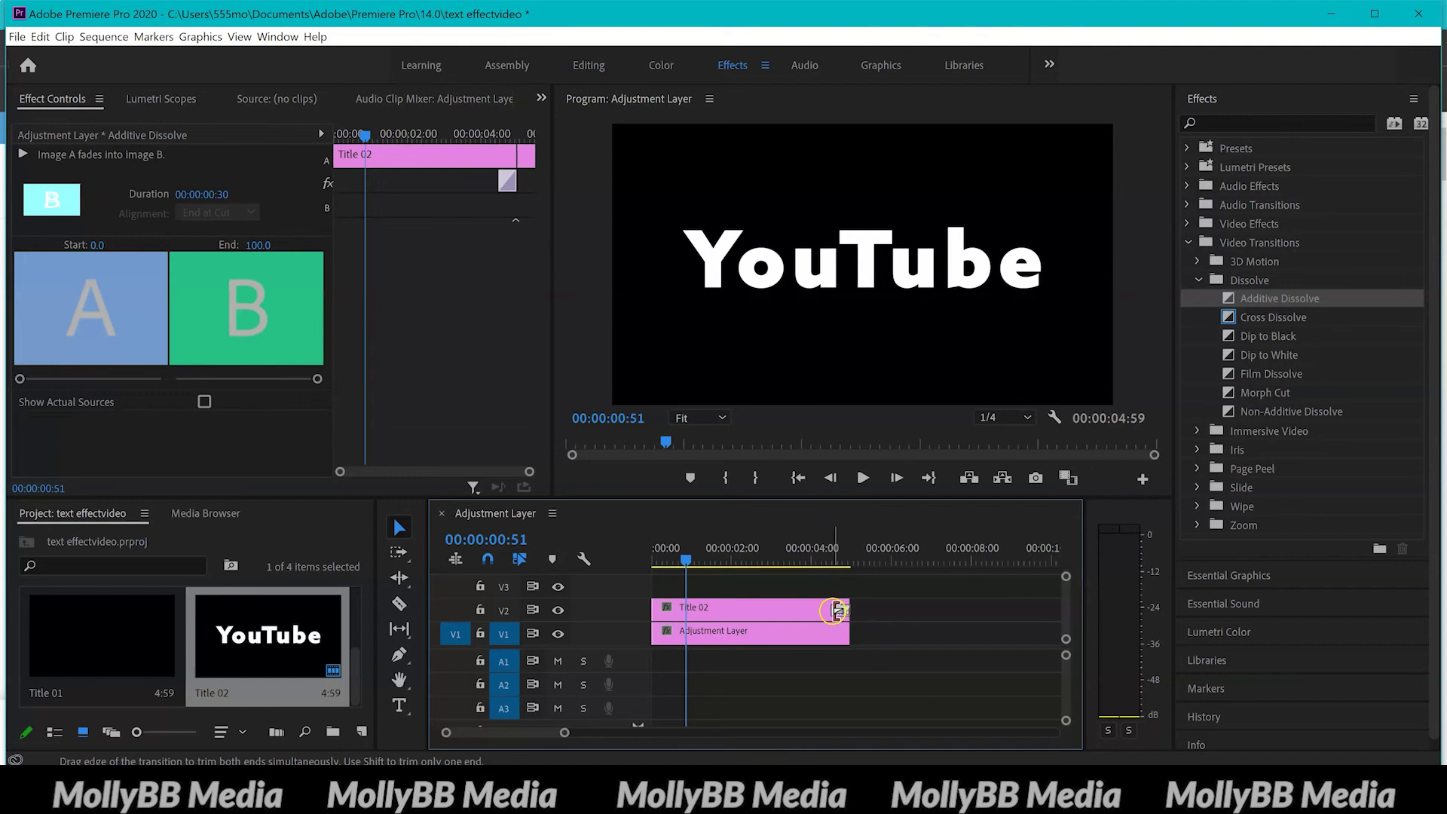
pyautogui.moveTo(564, 731)
pyautogui.mouseDown()
pyautogui.moveTo(501, 725)
pyautogui.moveTo(553, 731)
pyautogui.mouseUp()
pyautogui.click(760, 599)
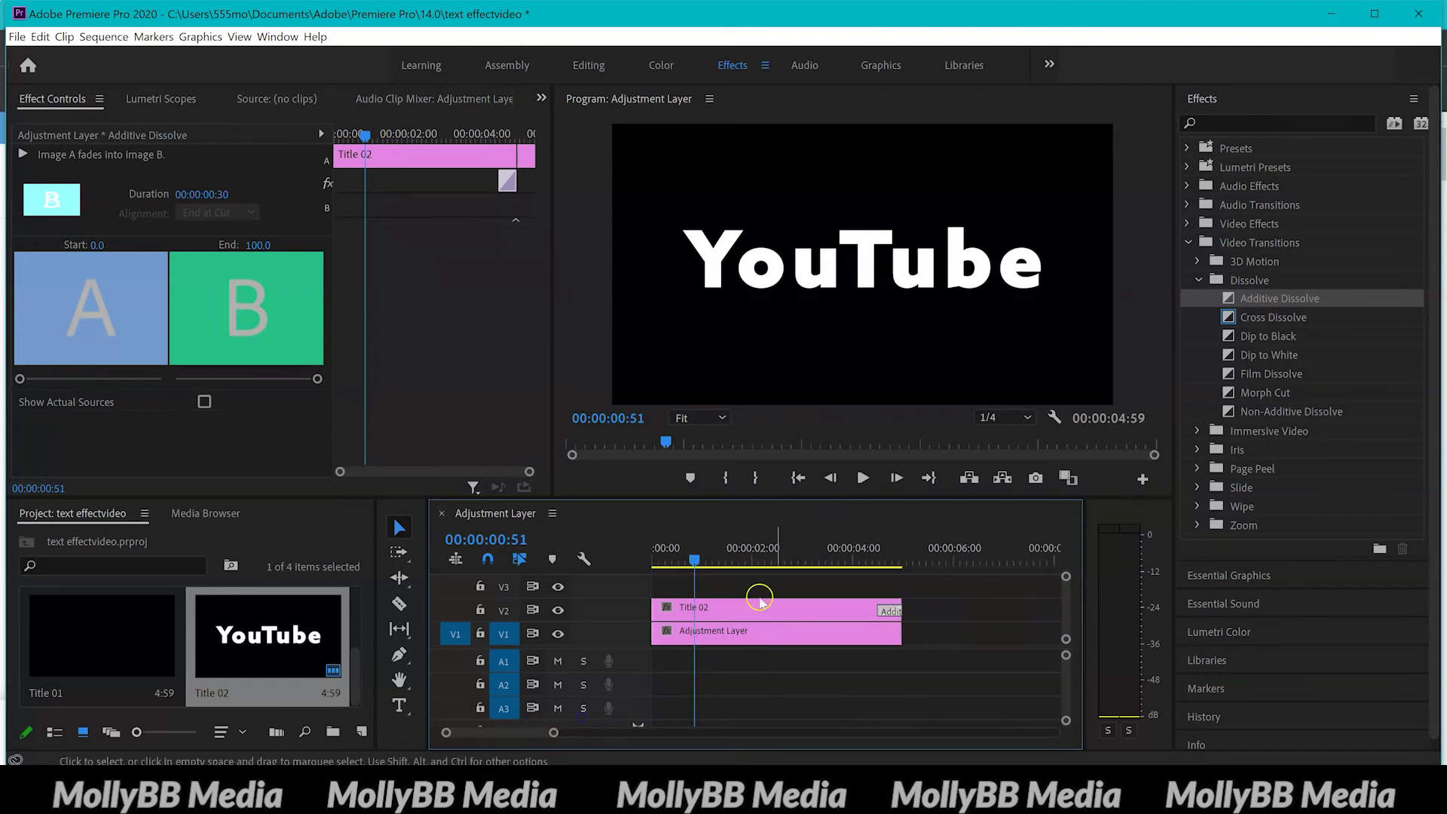
pyautogui.click(864, 548)
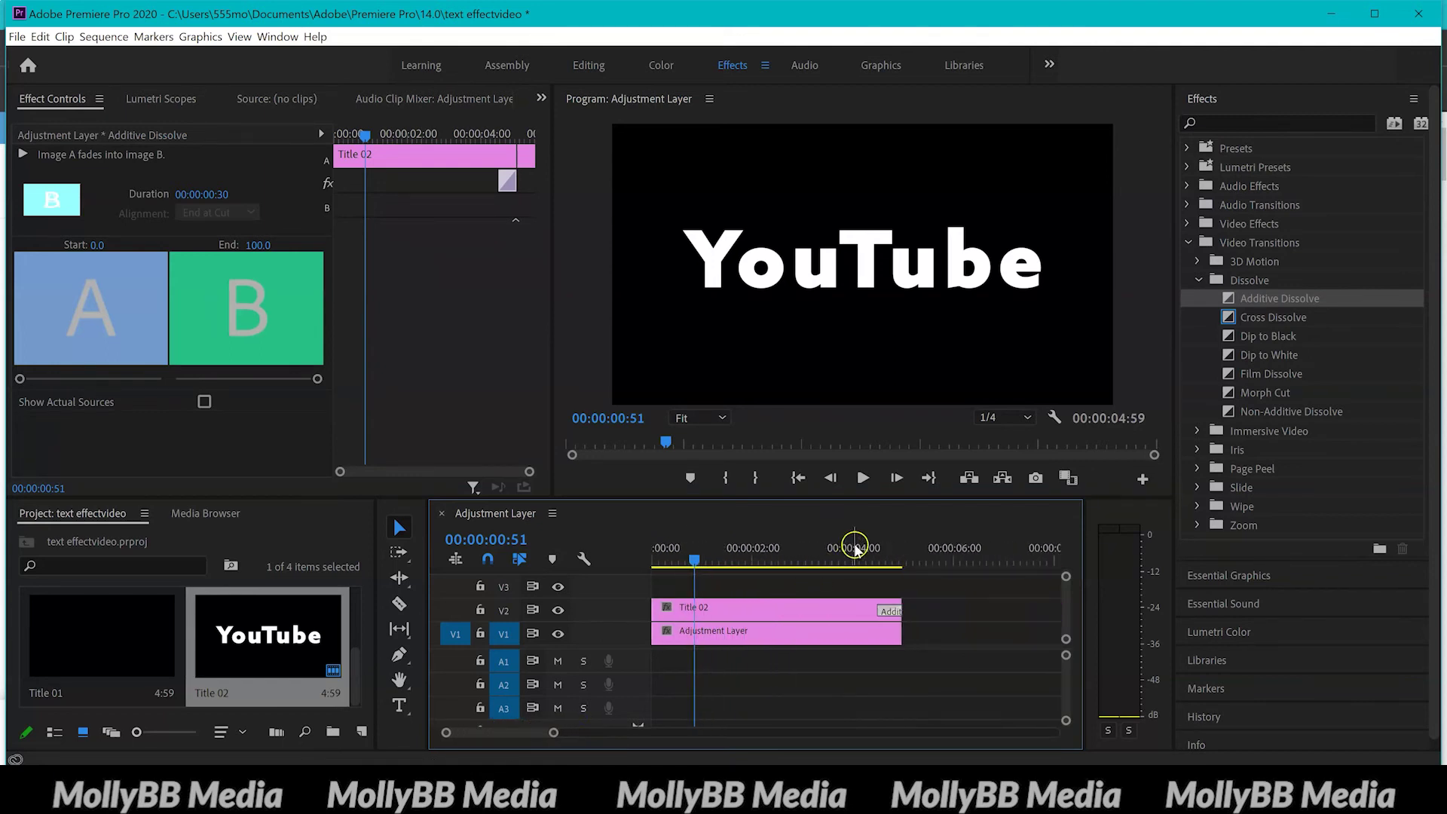
pyautogui.click(887, 608)
pyautogui.moveTo(877, 609); pyautogui.dragTo(807, 610)
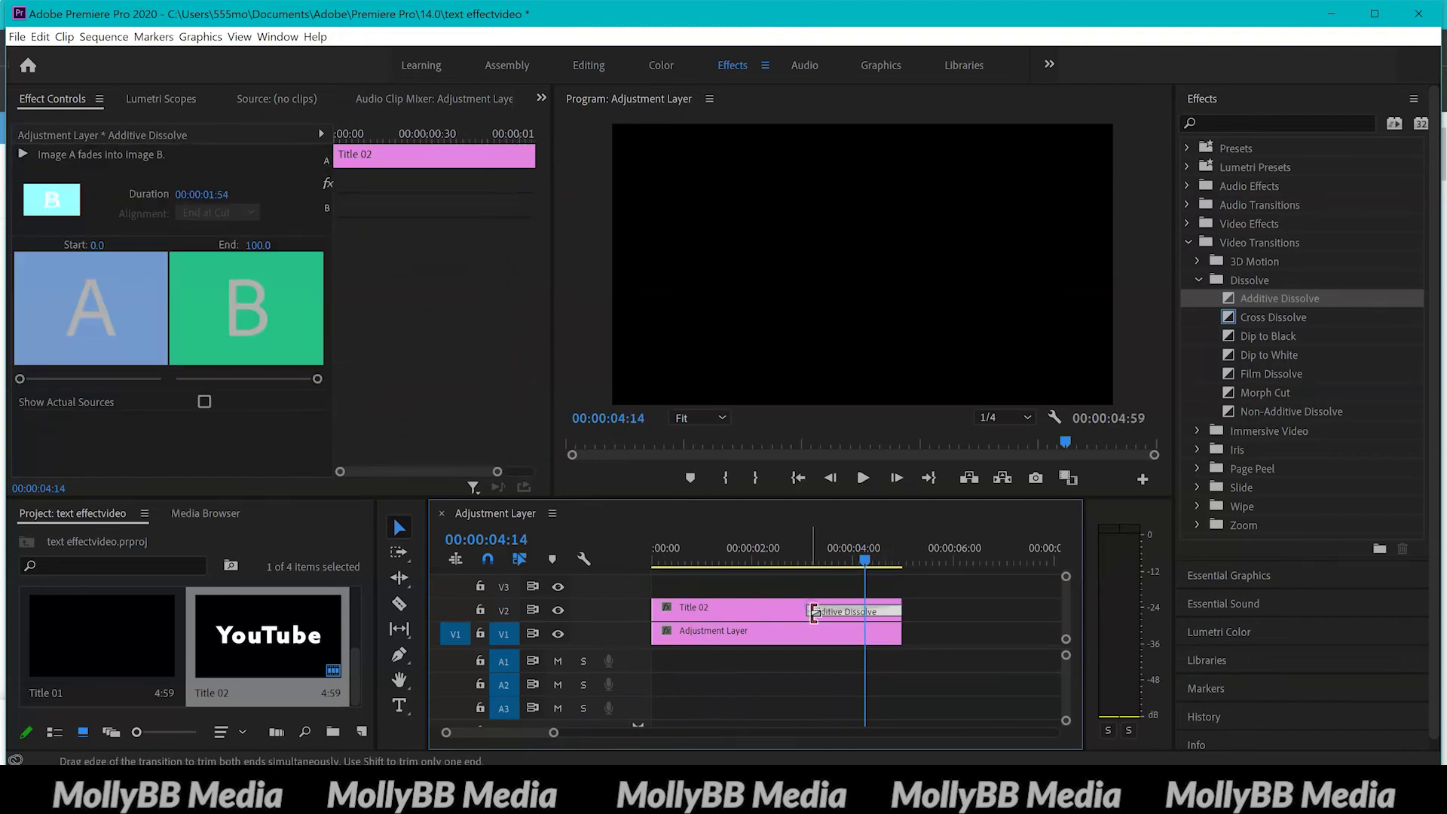
pyautogui.click(815, 611)
pyautogui.click(815, 611)
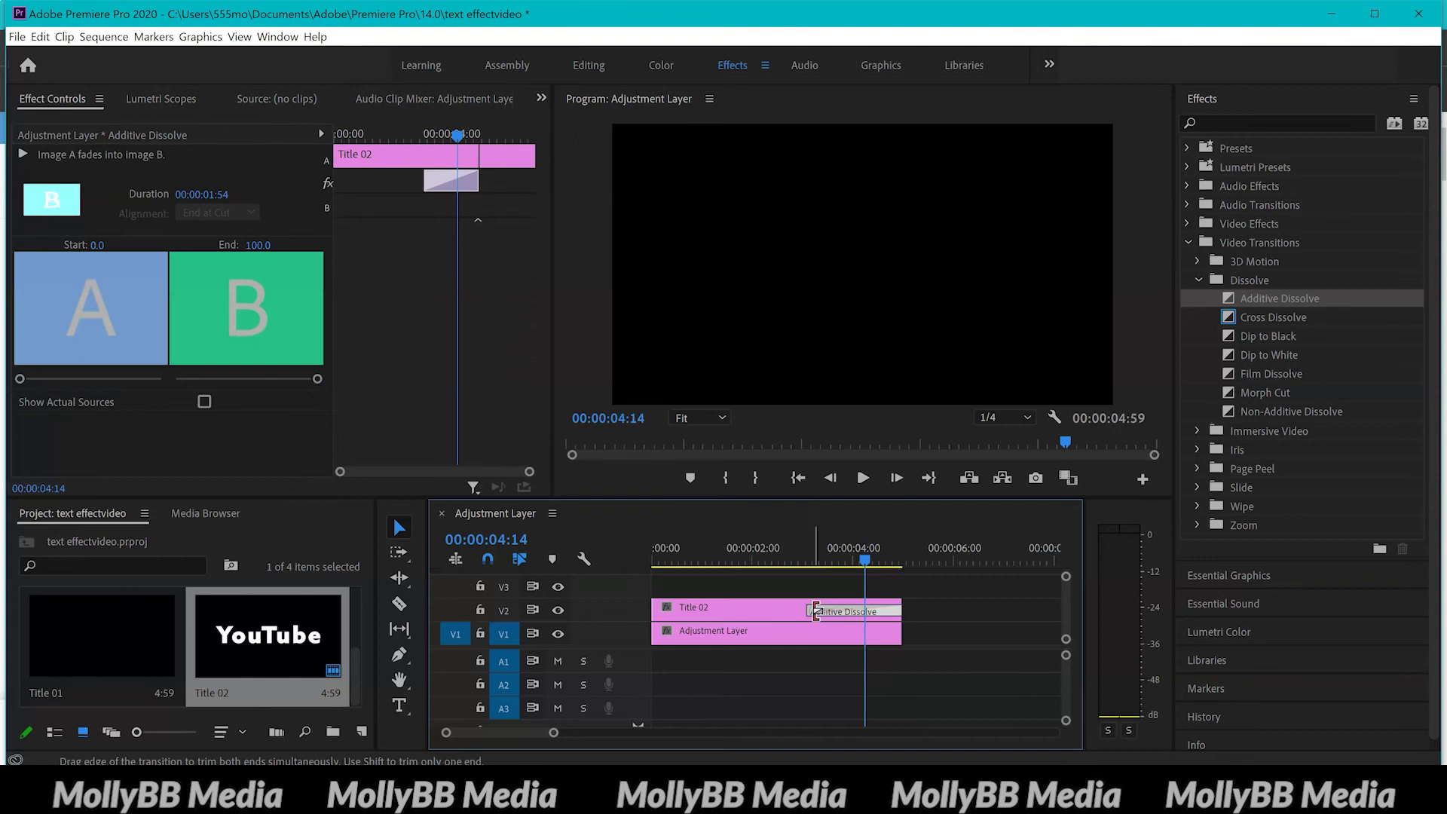
pyautogui.moveTo(815, 611); pyautogui.dragTo(865, 611)
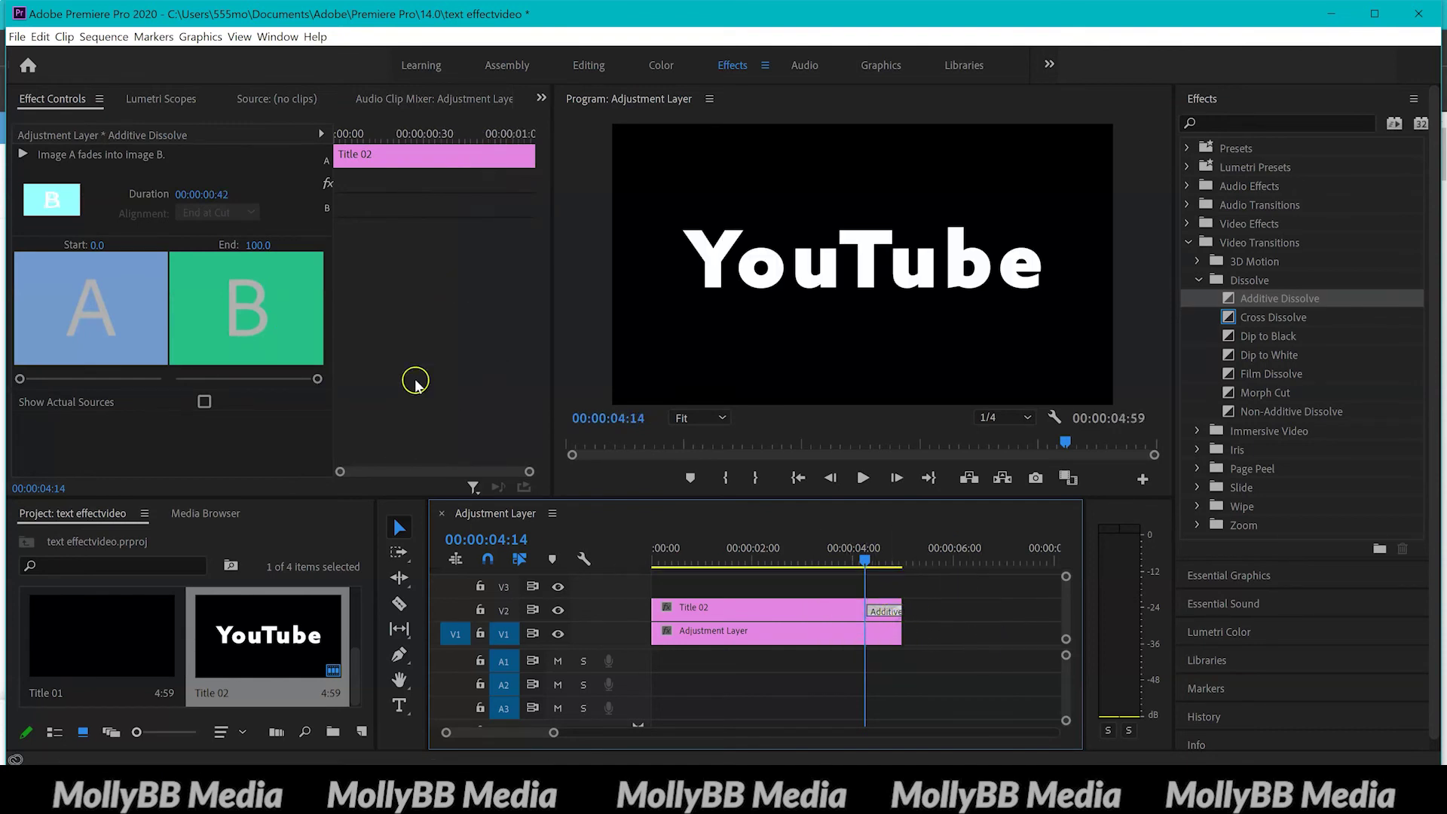
# Adjust the dissolve's duration in Effect Controls, then delete the transition.
pyautogui.click(293, 401)
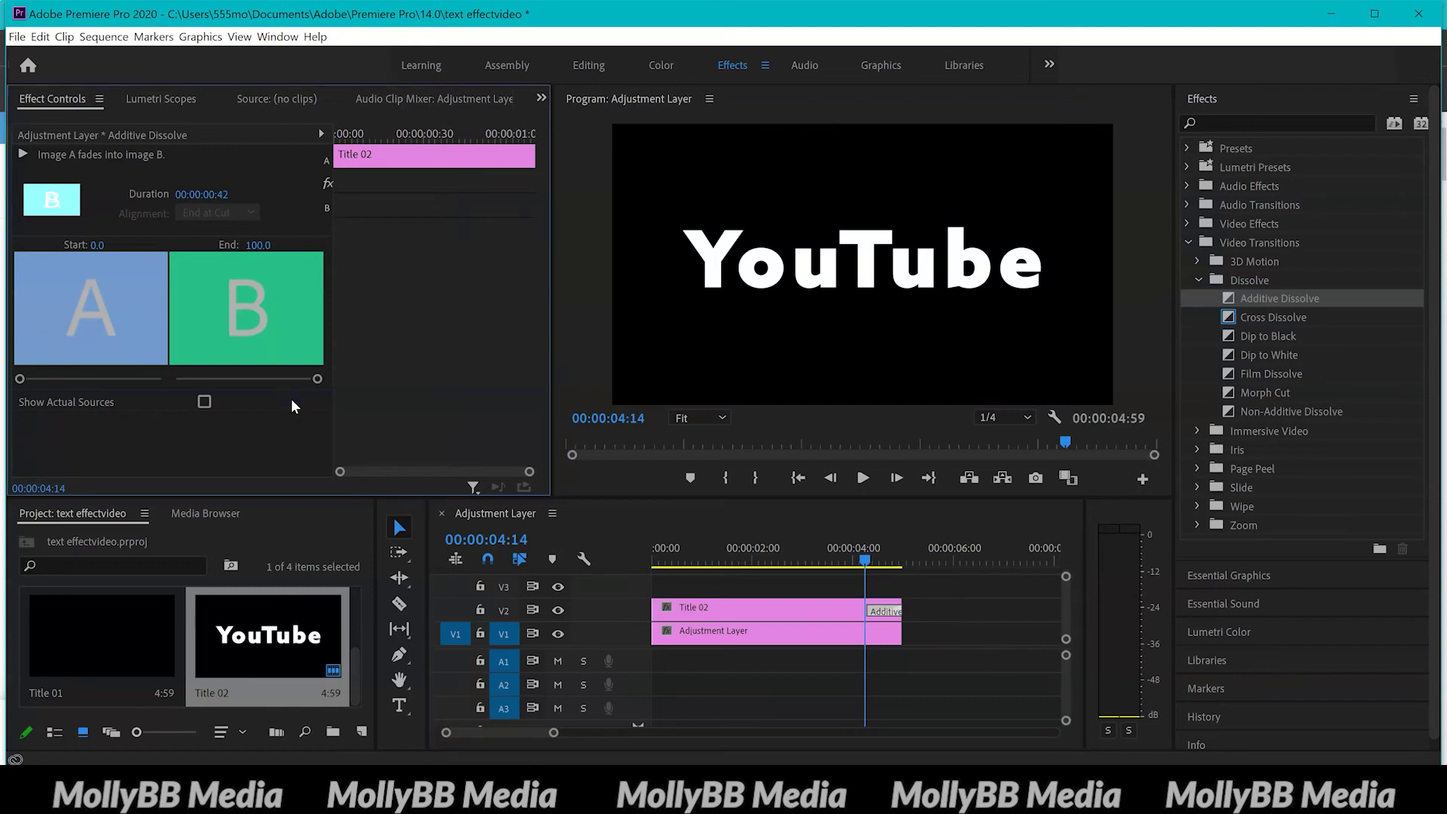
pyautogui.moveTo(226, 195); pyautogui.dragTo(215, 195)
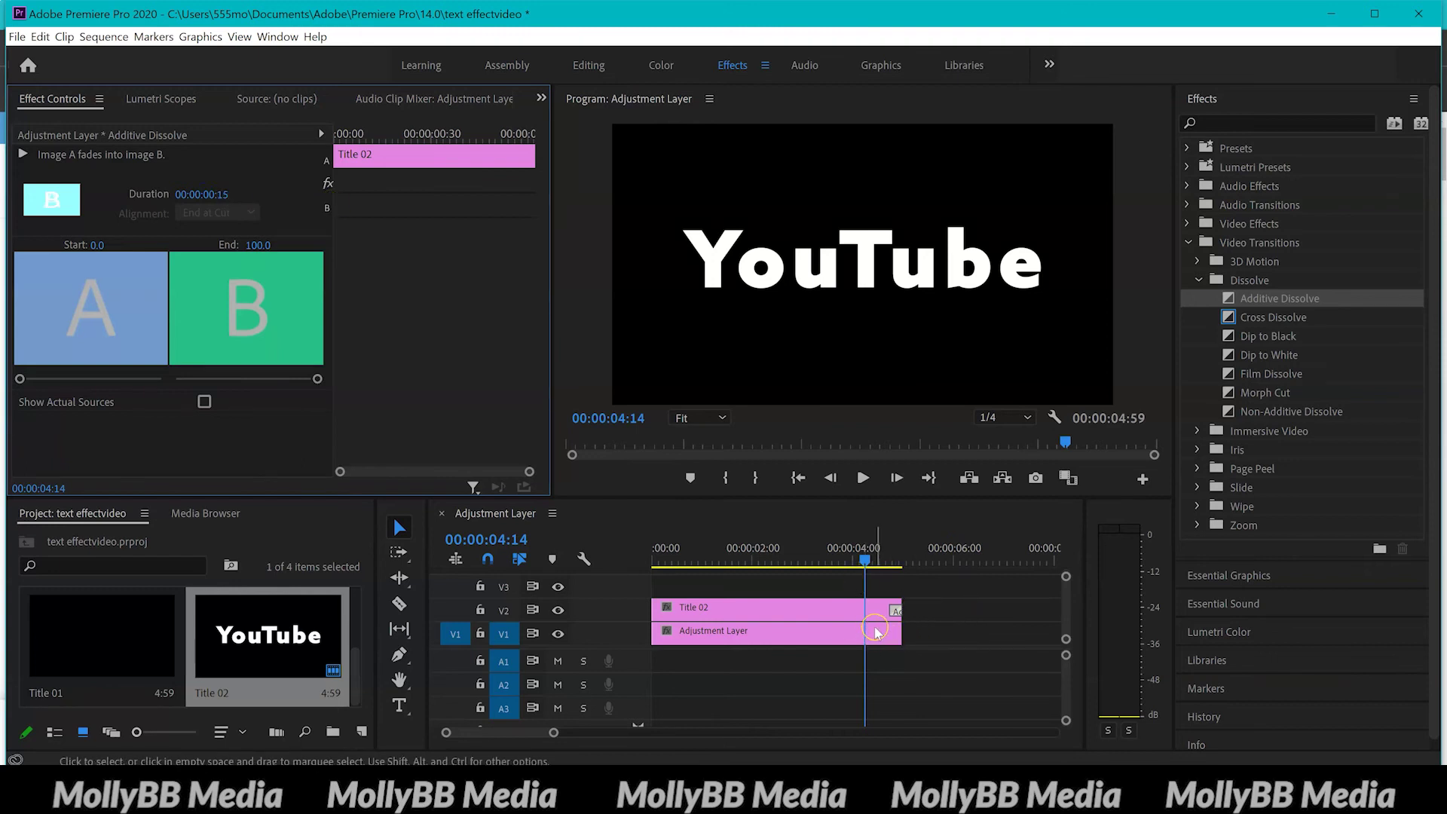
pyautogui.press('Delete')
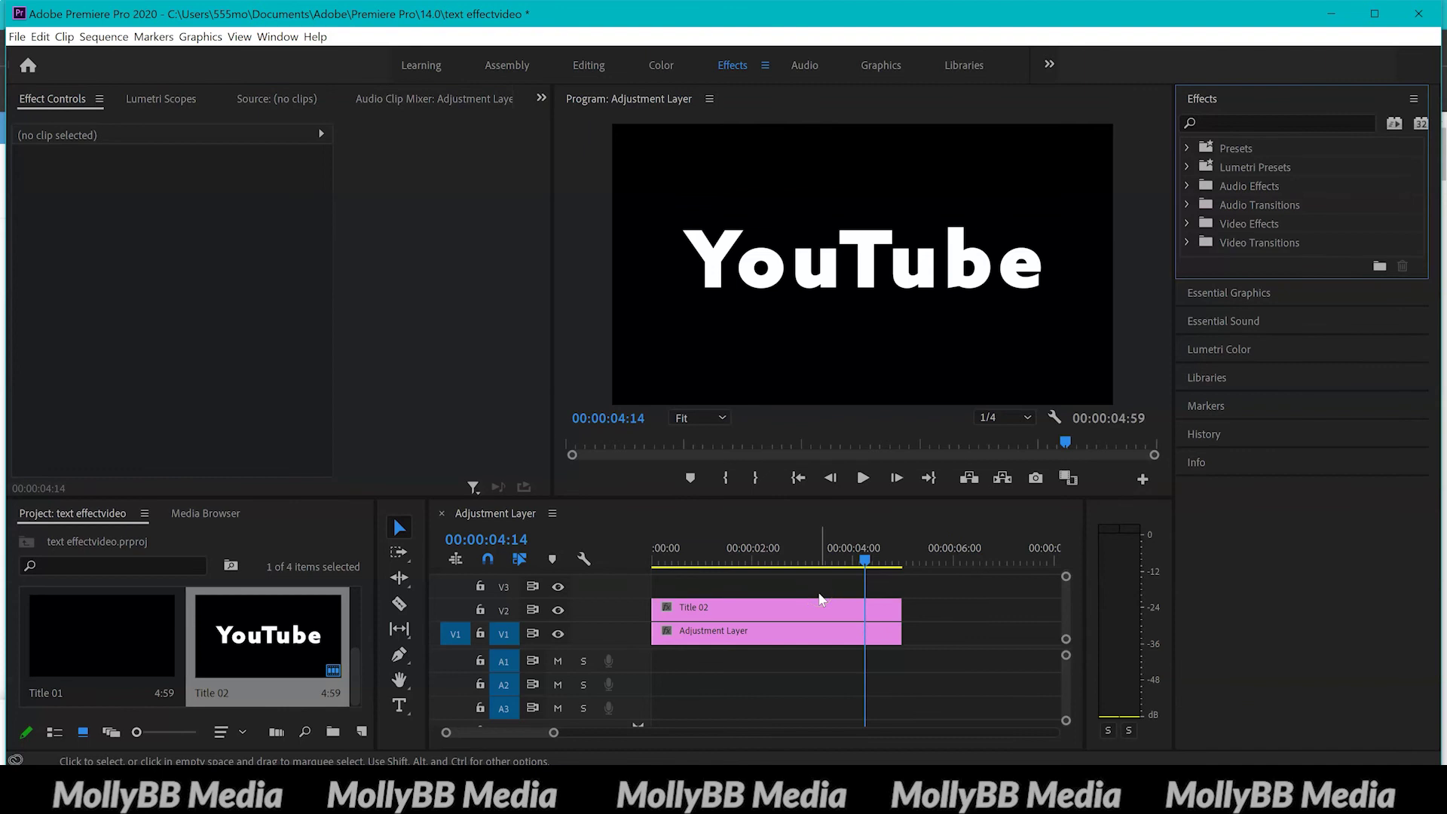
# Clear Title 02's opacity keyframes, test a lower opacity, then undo back to 100%.
pyautogui.click(815, 612)
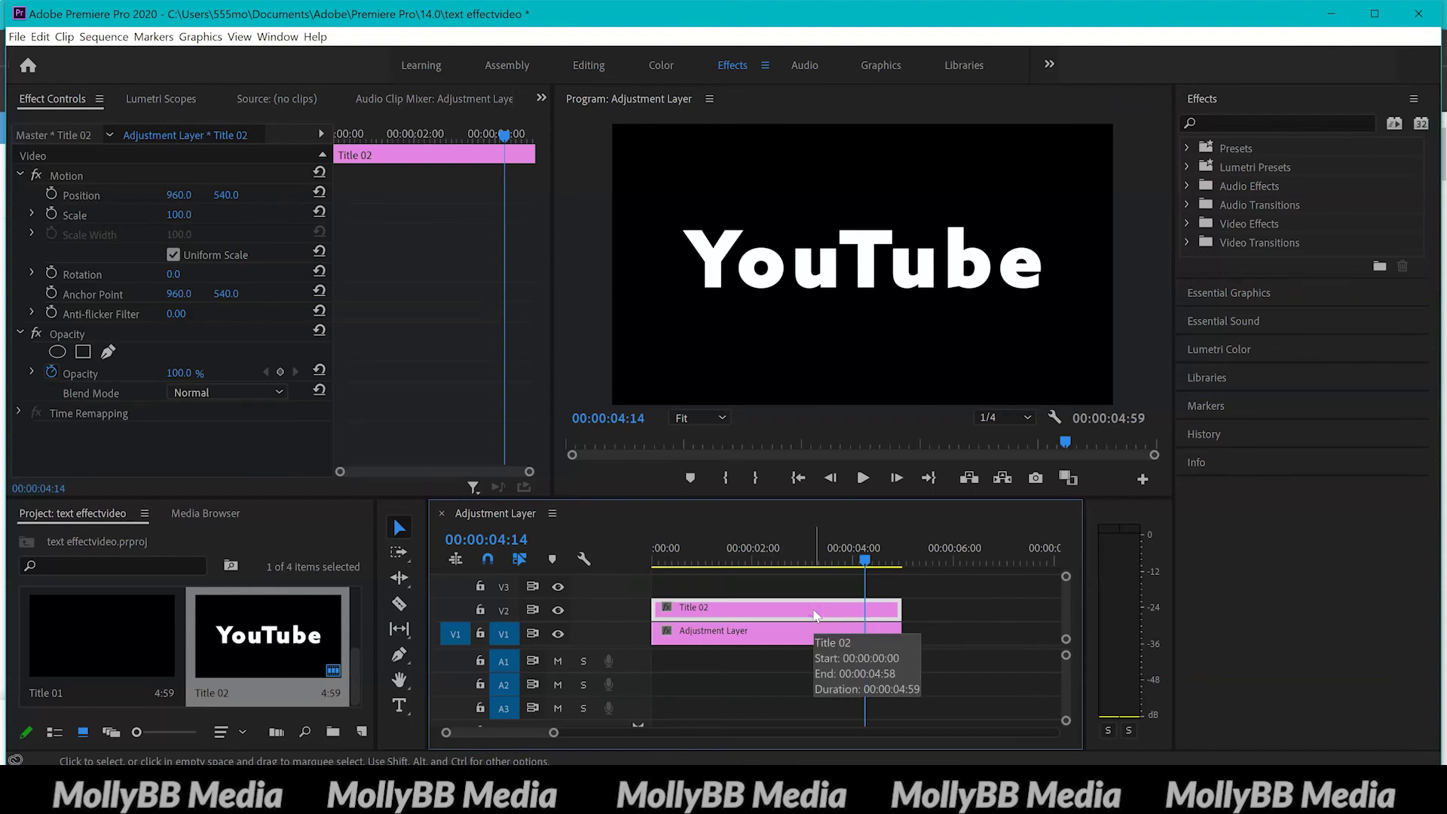
pyautogui.click(752, 554)
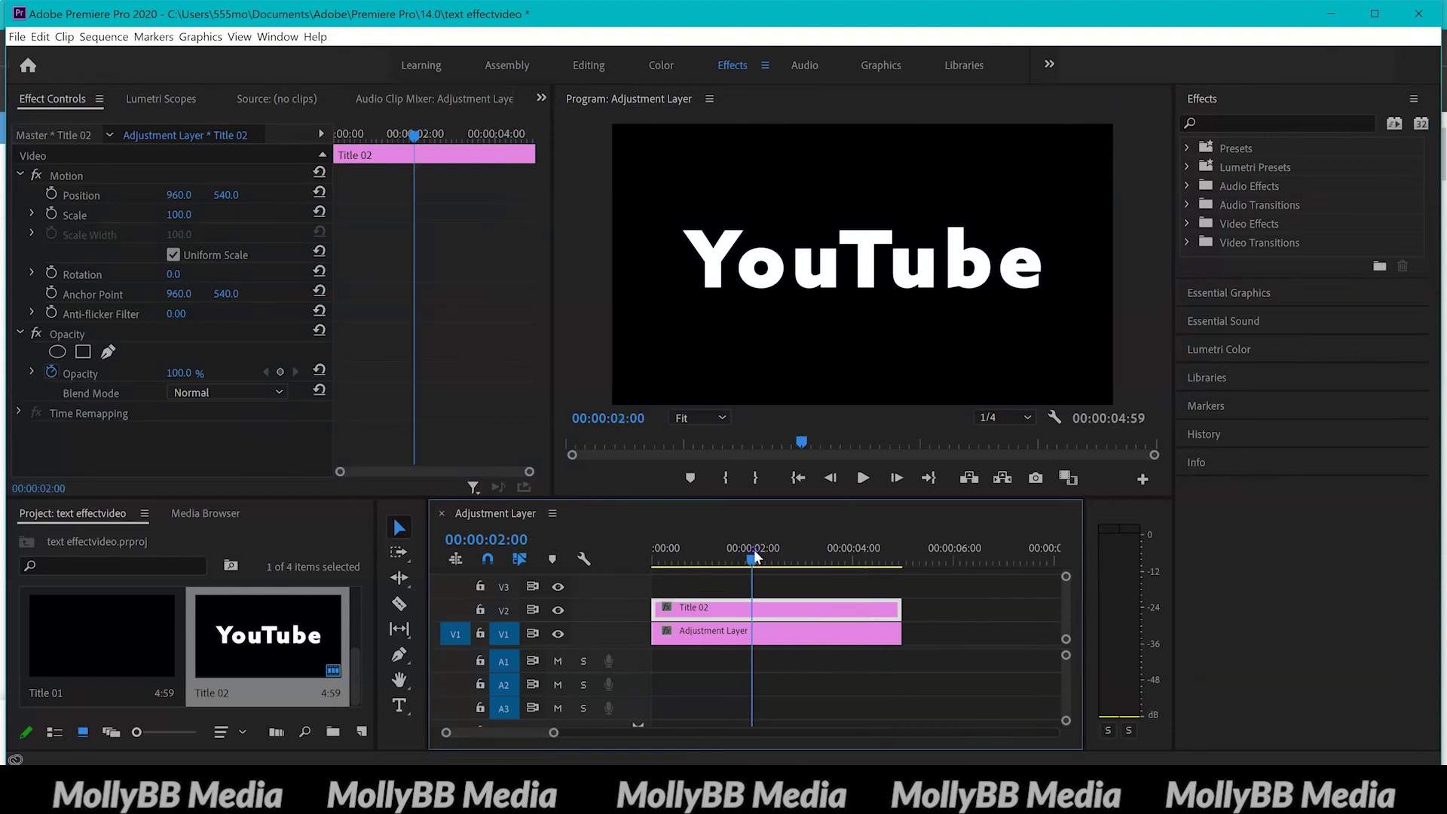
pyautogui.click(50, 373)
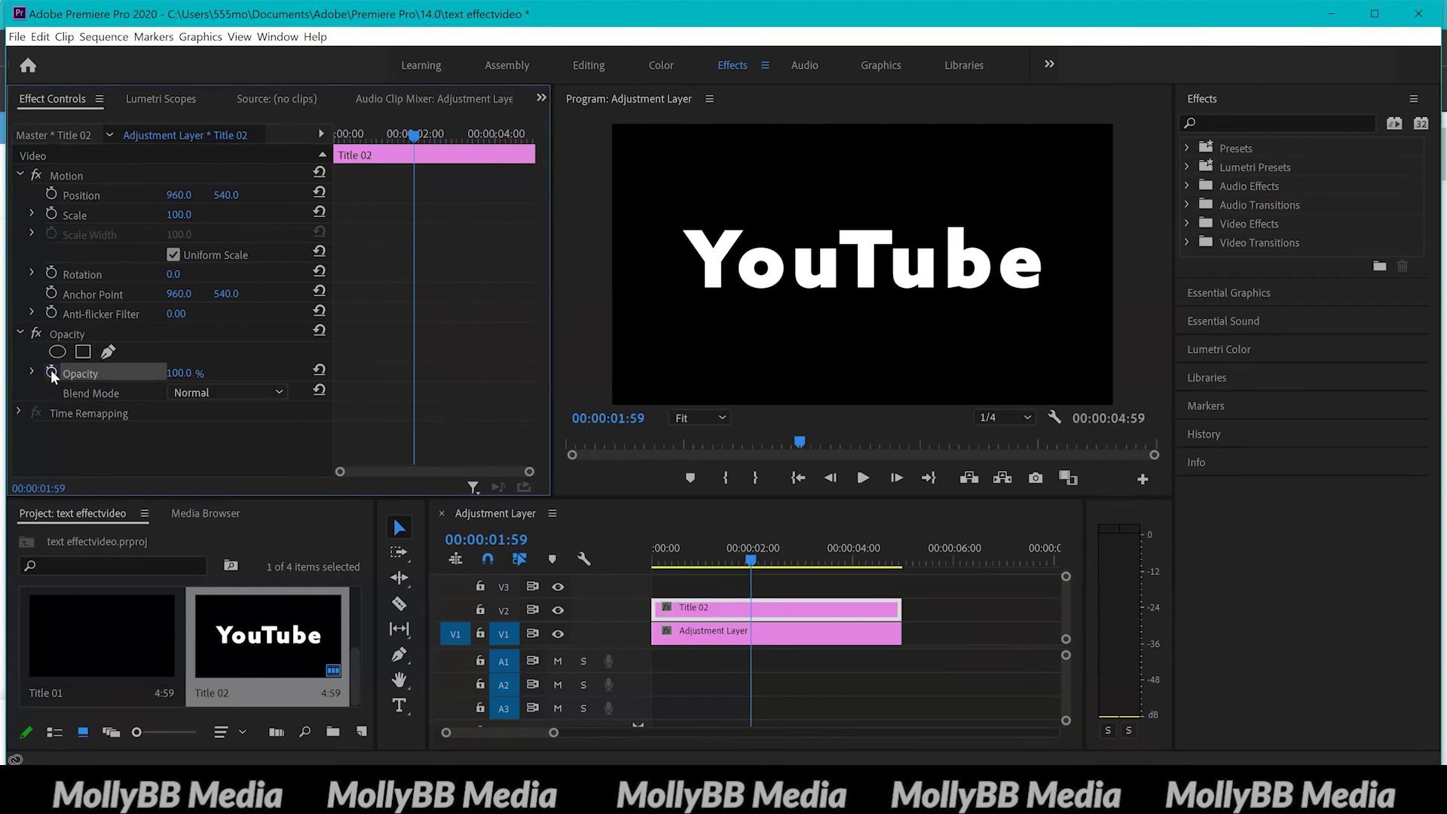
pyautogui.moveTo(184, 373); pyautogui.dragTo(111, 367)
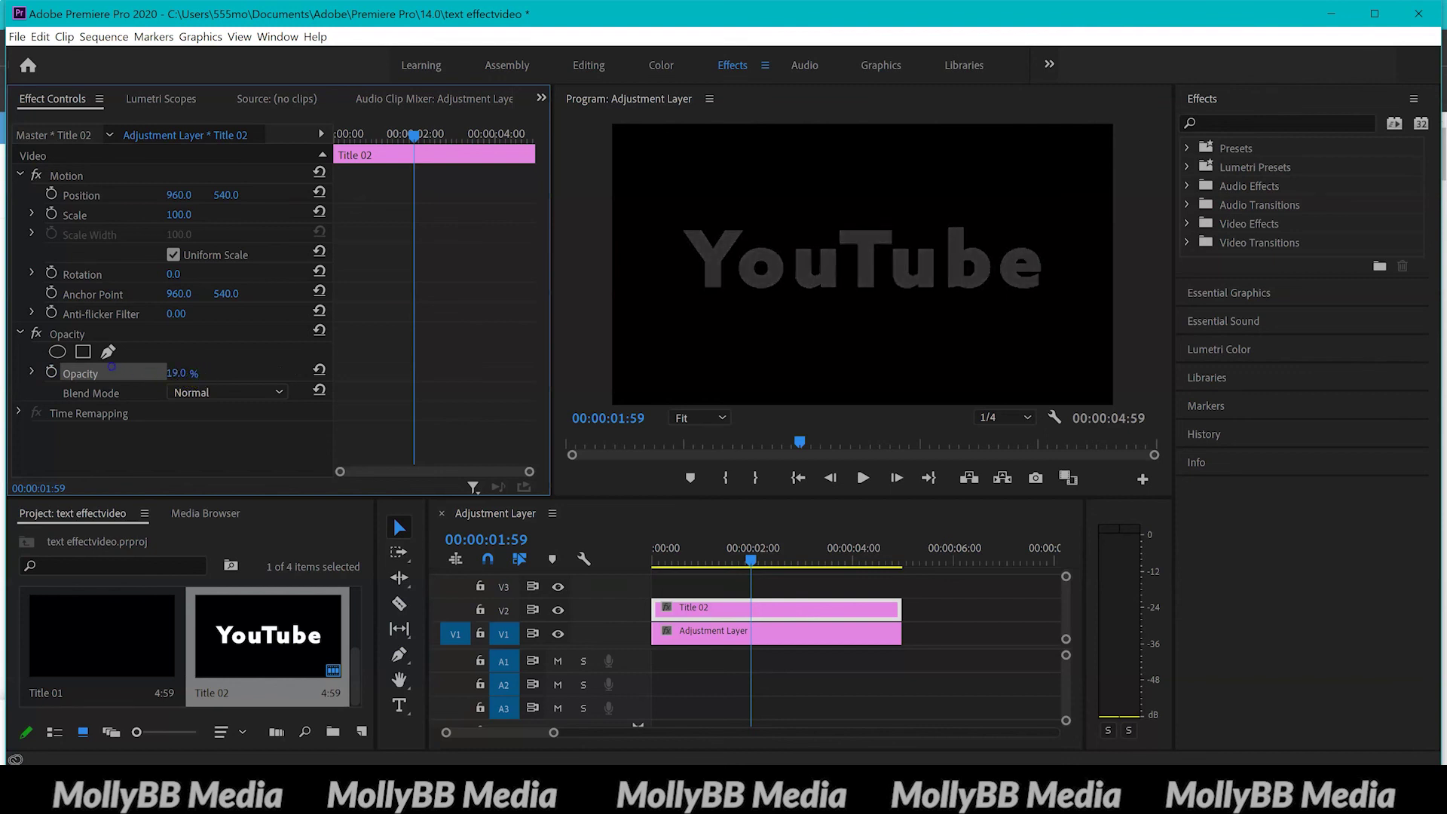
pyautogui.press('Home')
pyautogui.hotkey('ctrl', 'z')
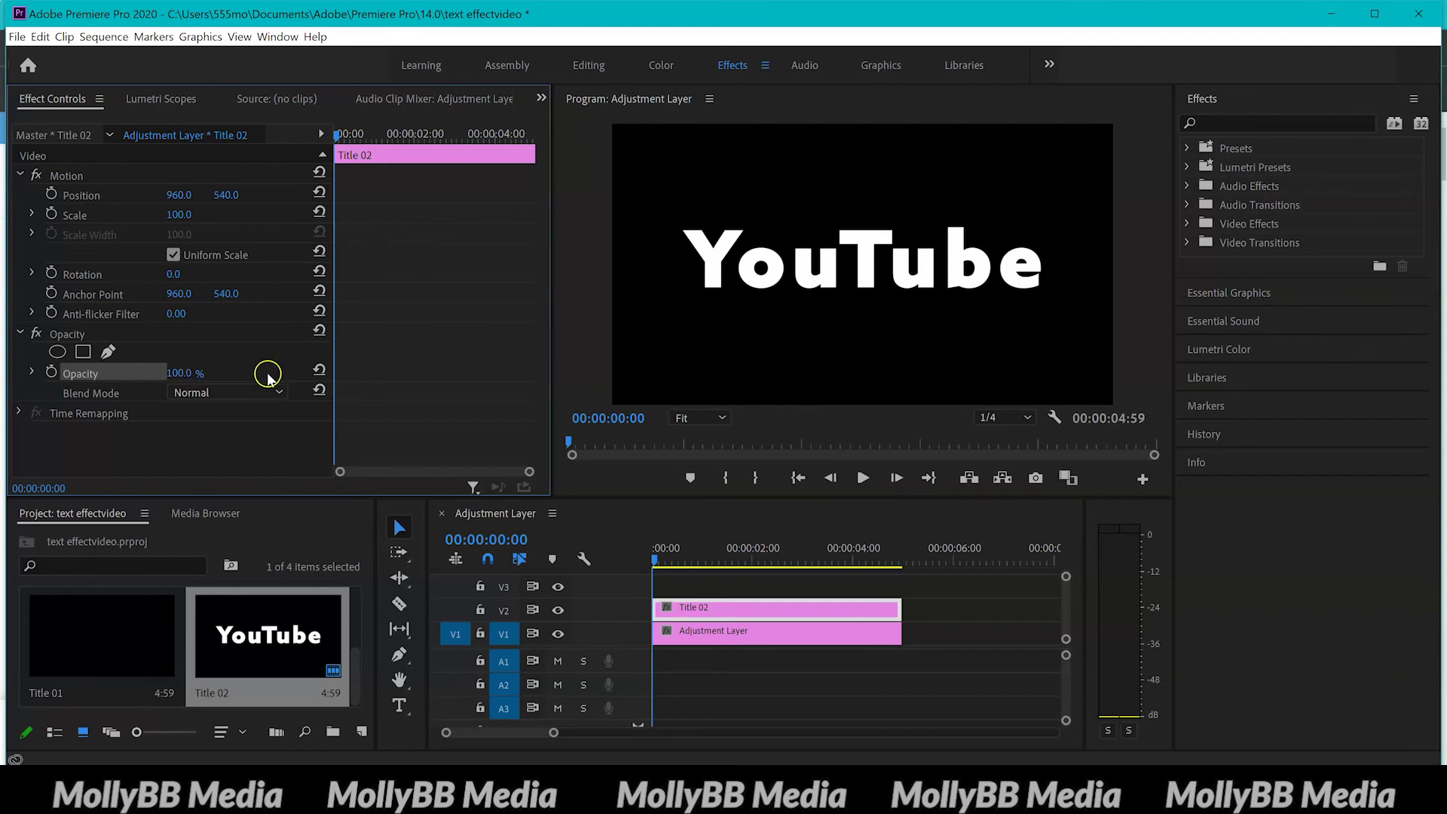
# Turn on Title 02's Opacity stopwatch and set a 0% keyframe at the start.
pyautogui.click(51, 372)
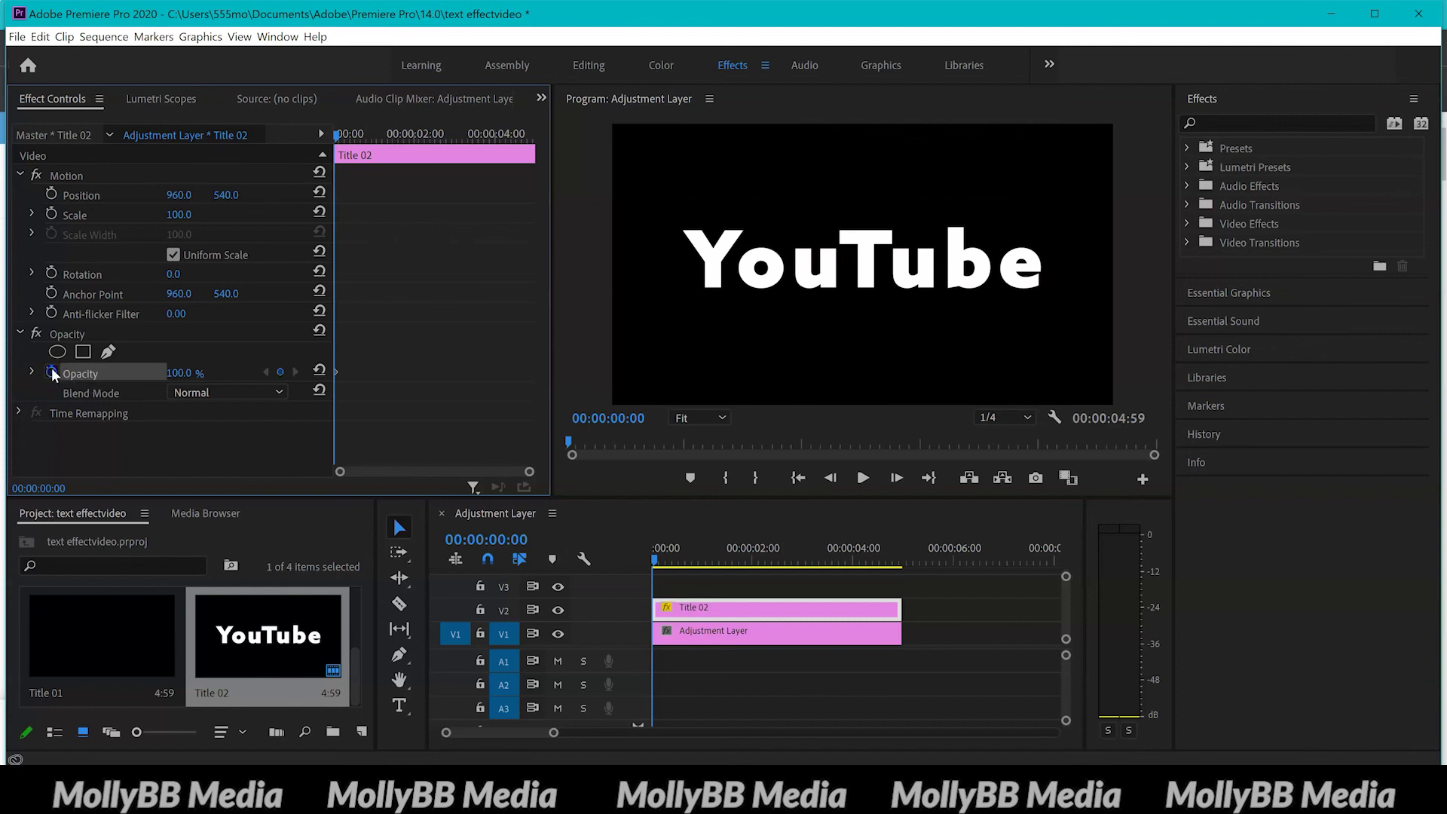
pyautogui.click(184, 373)
pyautogui.write('0')
pyautogui.press('Return')
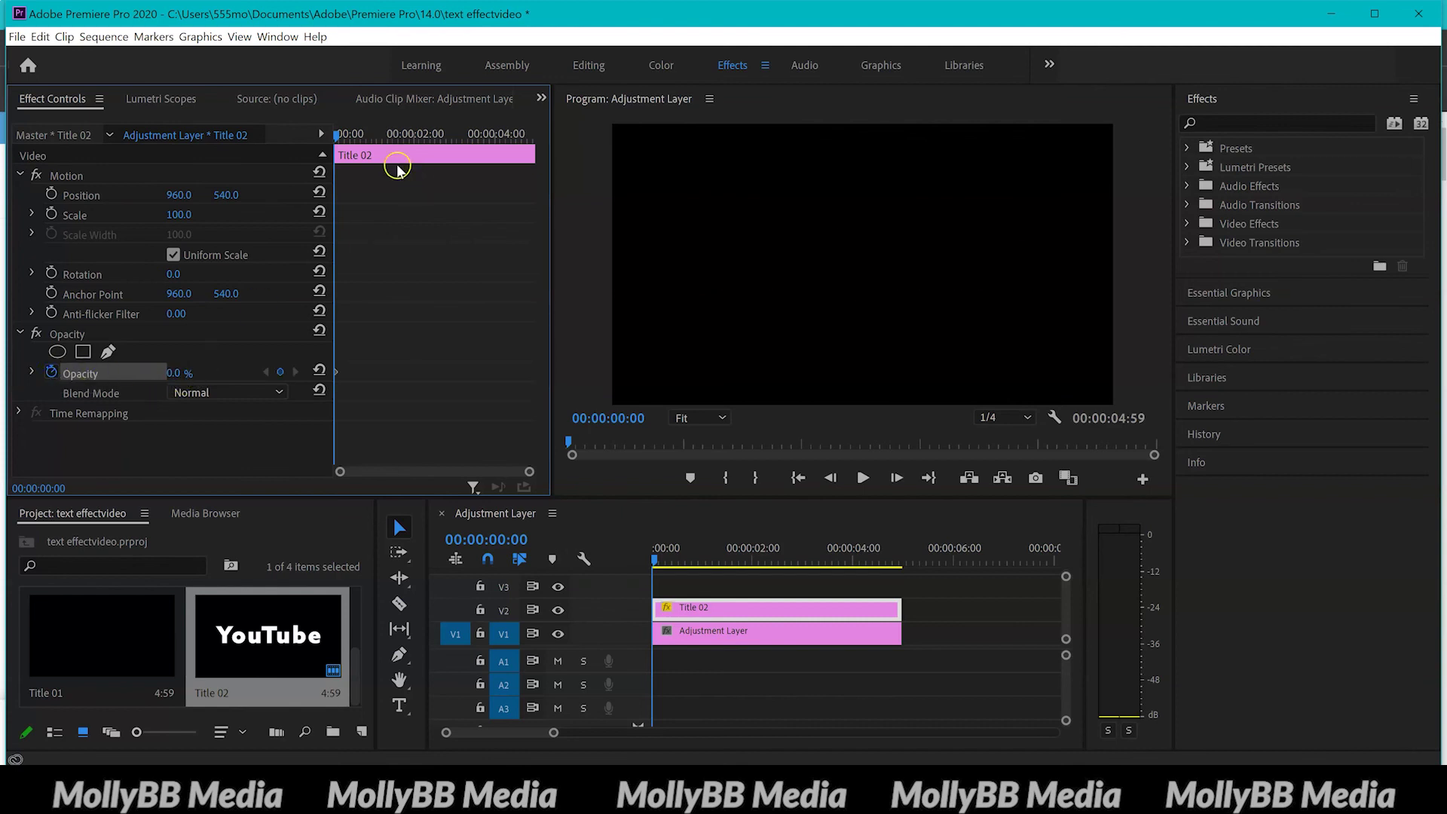
# Add a 100% Opacity keyframe at 00:00:02:31.
pyautogui.moveTo(371, 132); pyautogui.dragTo(439, 130)
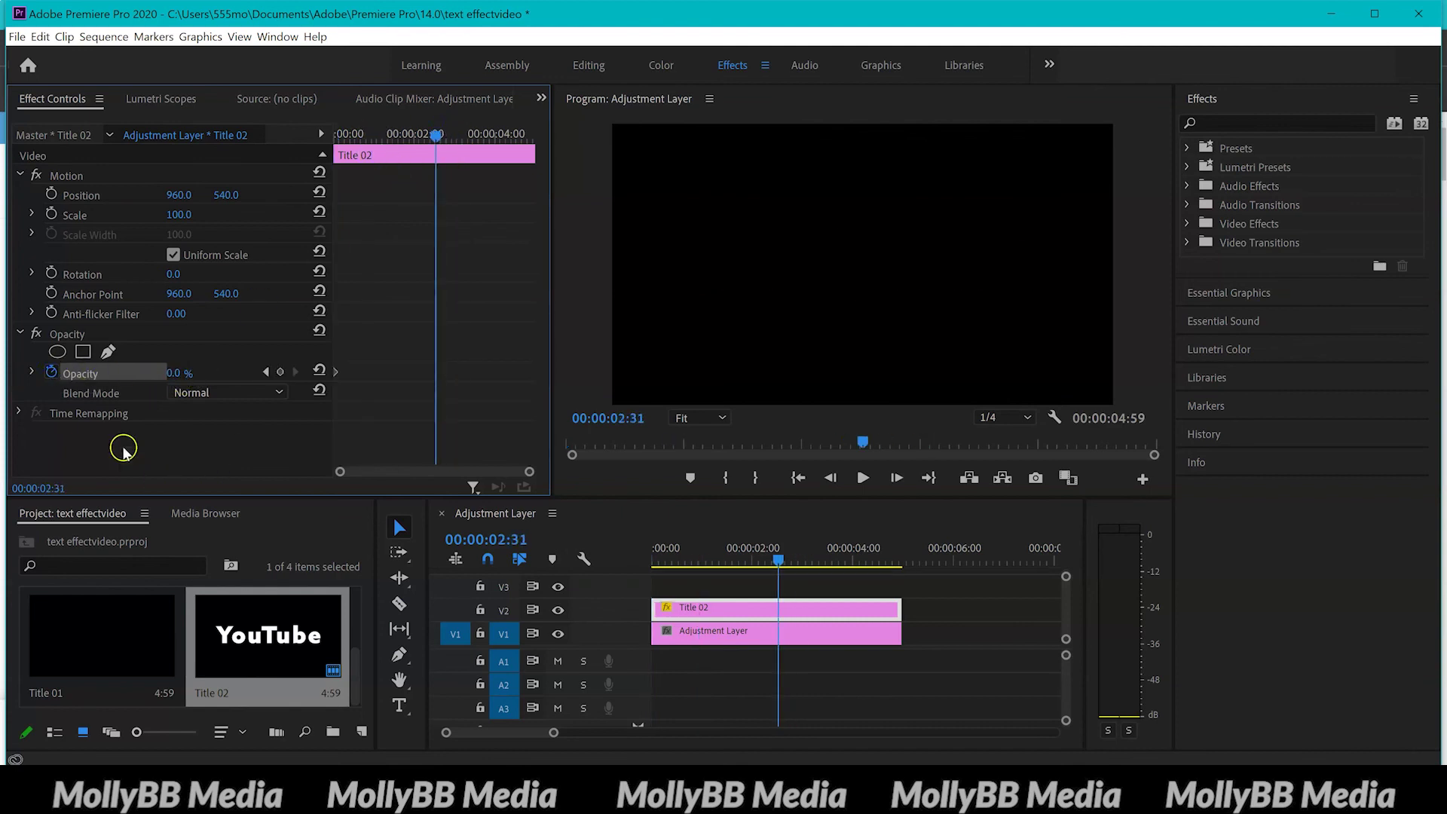
pyautogui.click(186, 373)
pyautogui.write('100')
pyautogui.press('Return')
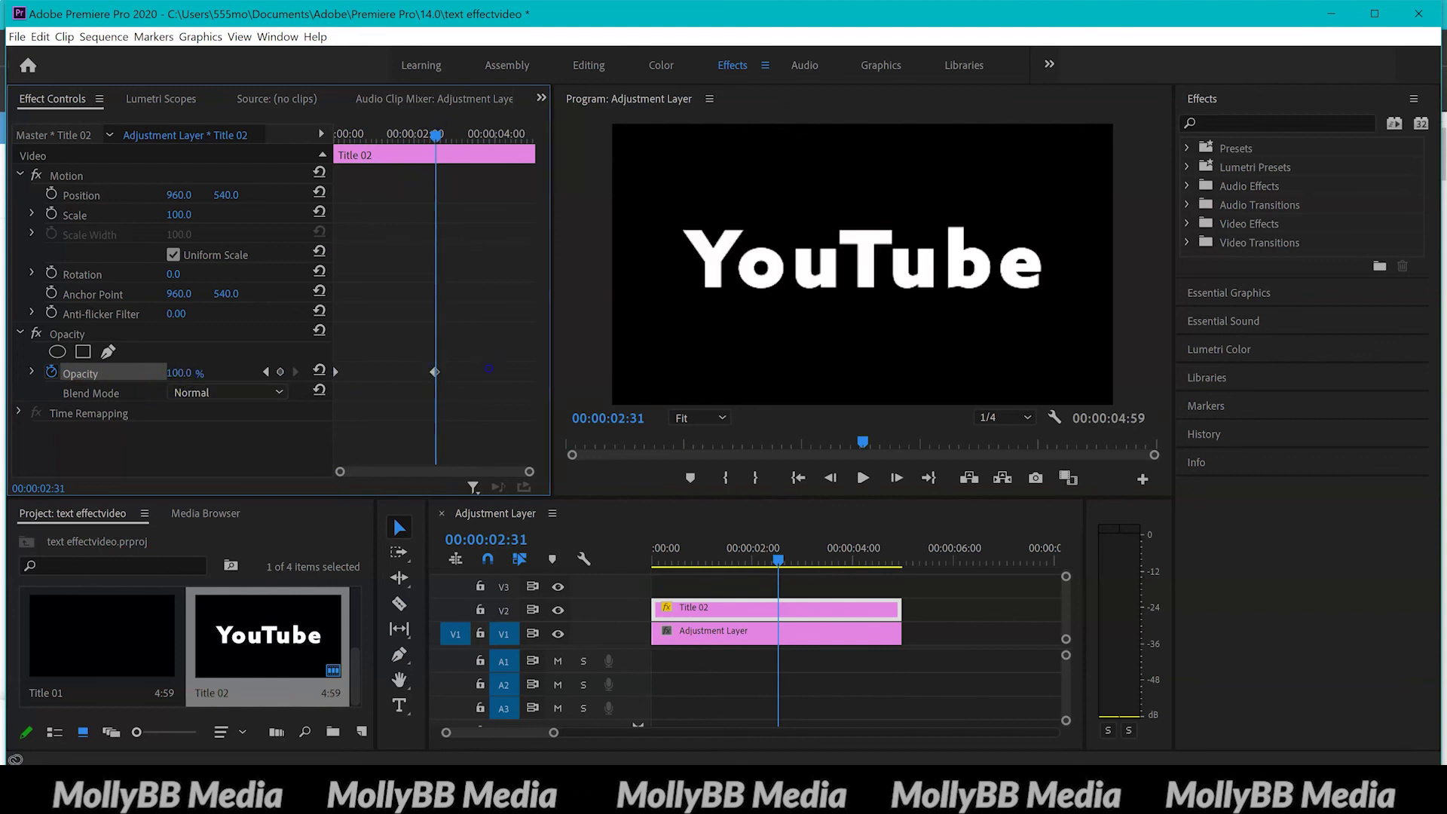
# Preview the fade-in from the start of the title.
pyautogui.moveTo(396, 135); pyautogui.dragTo(215, 137)
pyautogui.press('space')
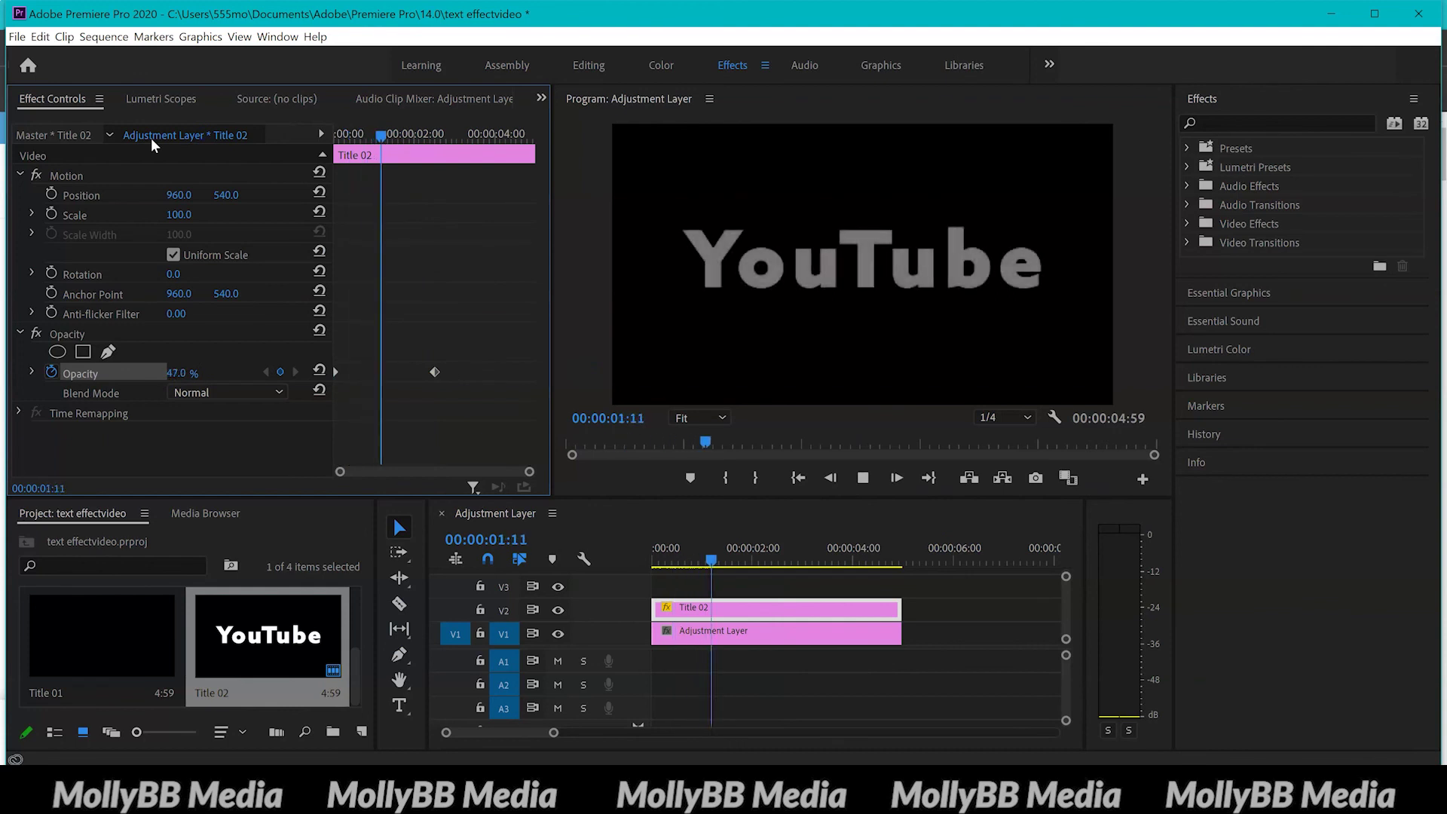
pyautogui.press('space')
pyautogui.press('space')
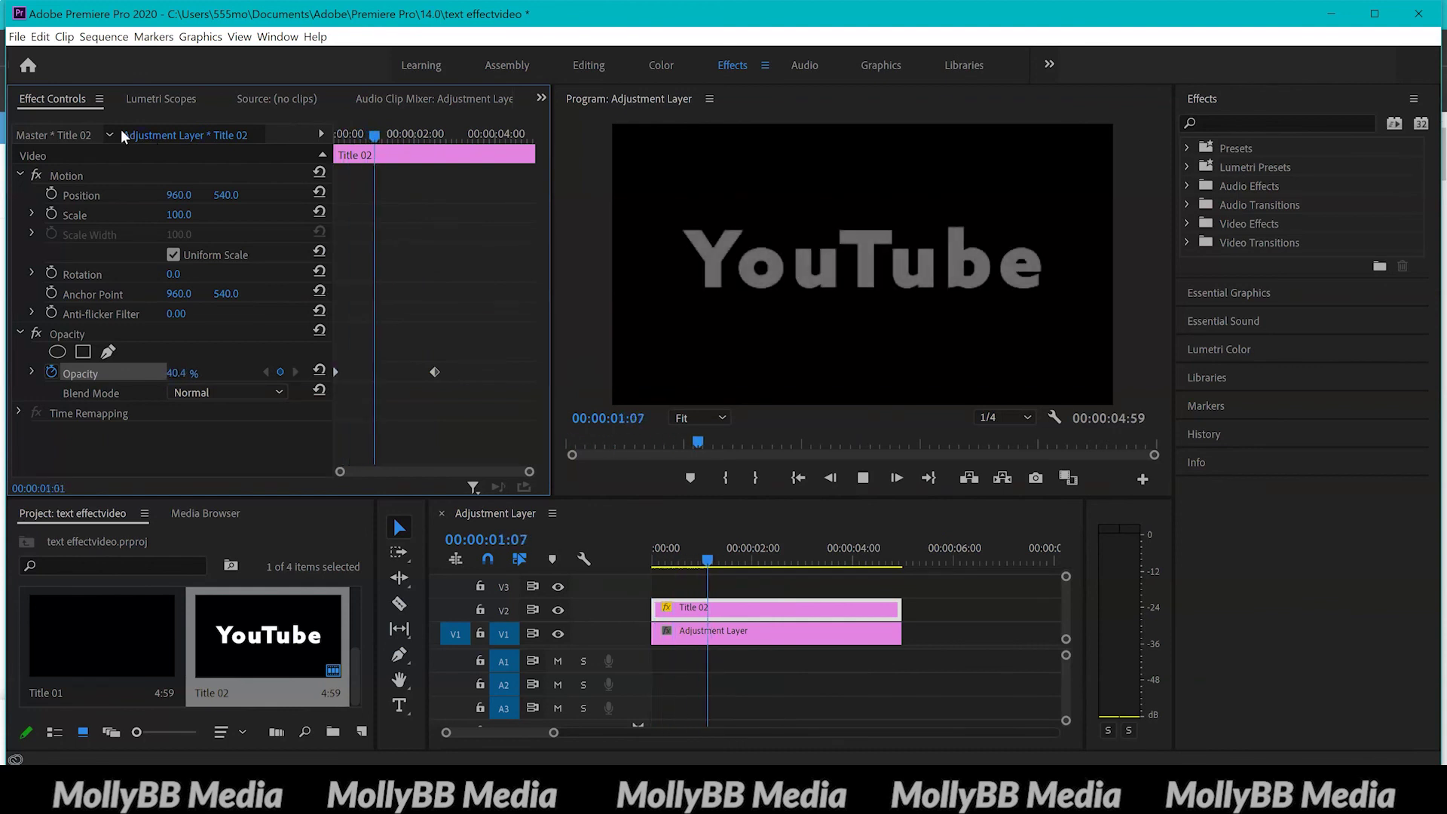
pyautogui.click(191, 202)
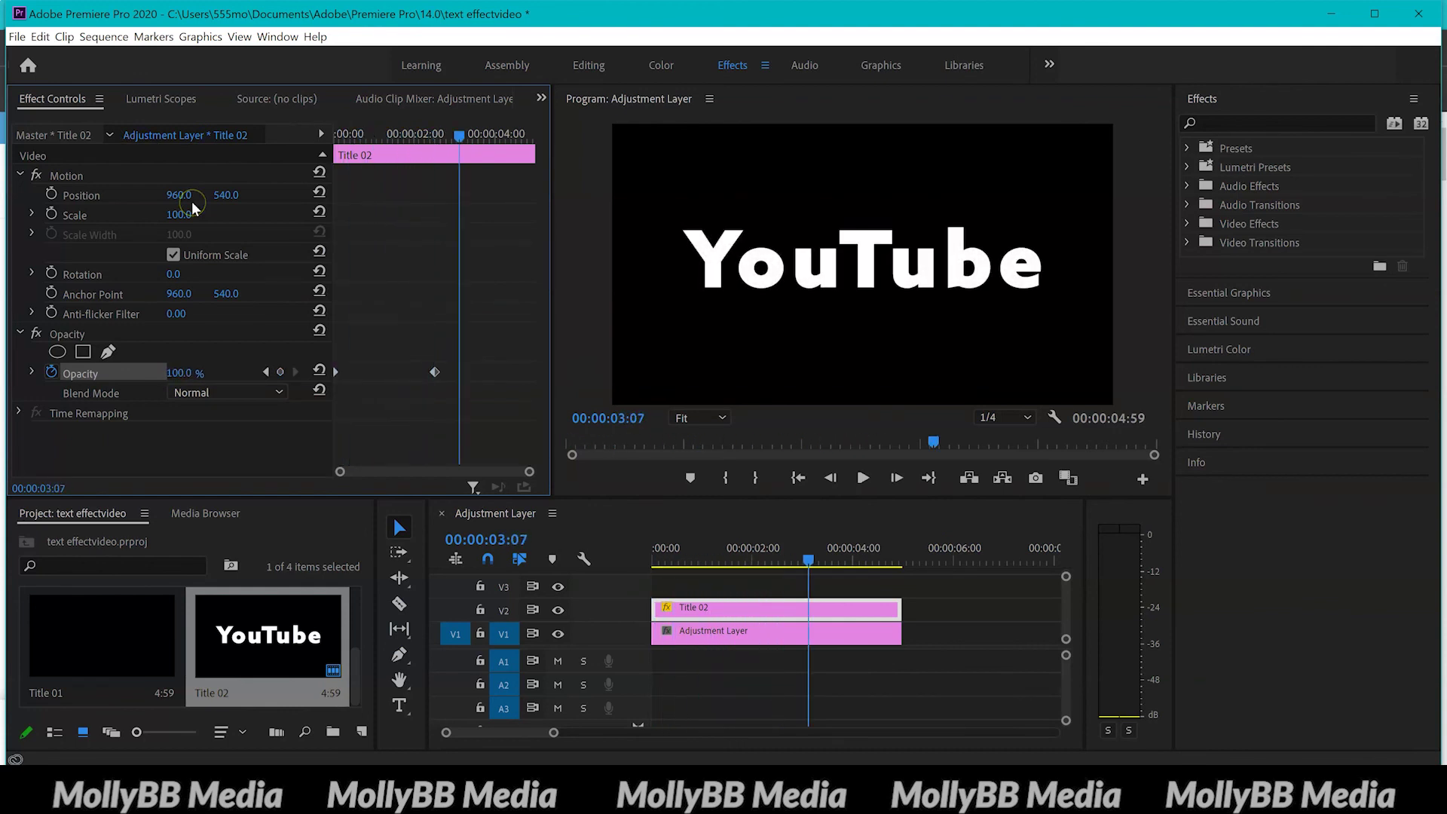